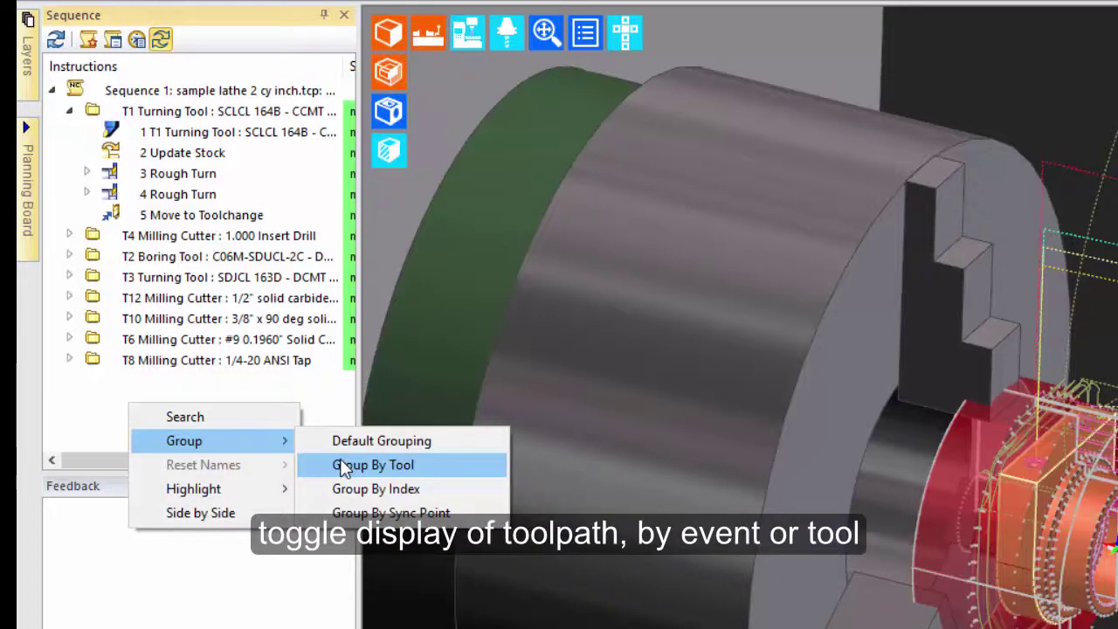
- Hide the toolpath of instruction 4 Rough Turn in the T1 group and make it visible again
click(179, 199)
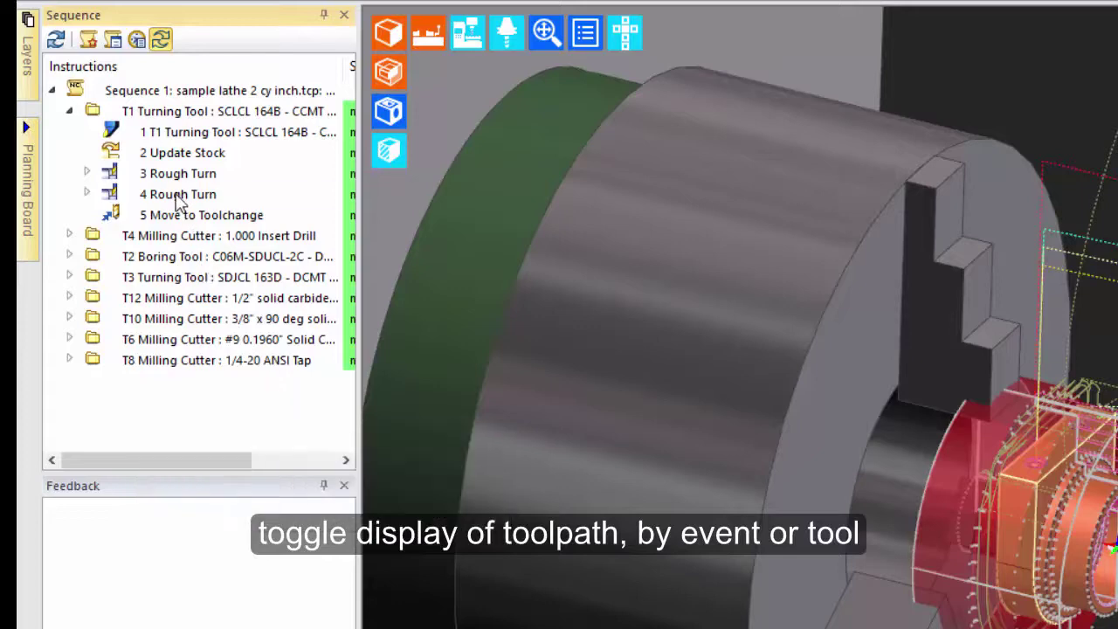
right_click(179, 199)
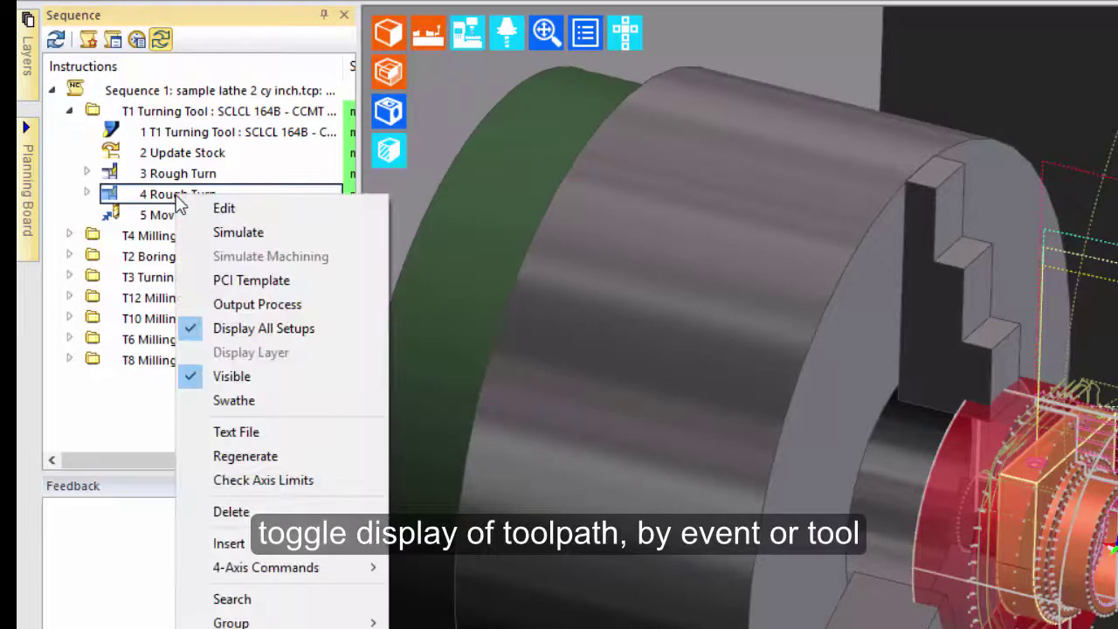
click(234, 382)
right_click(199, 194)
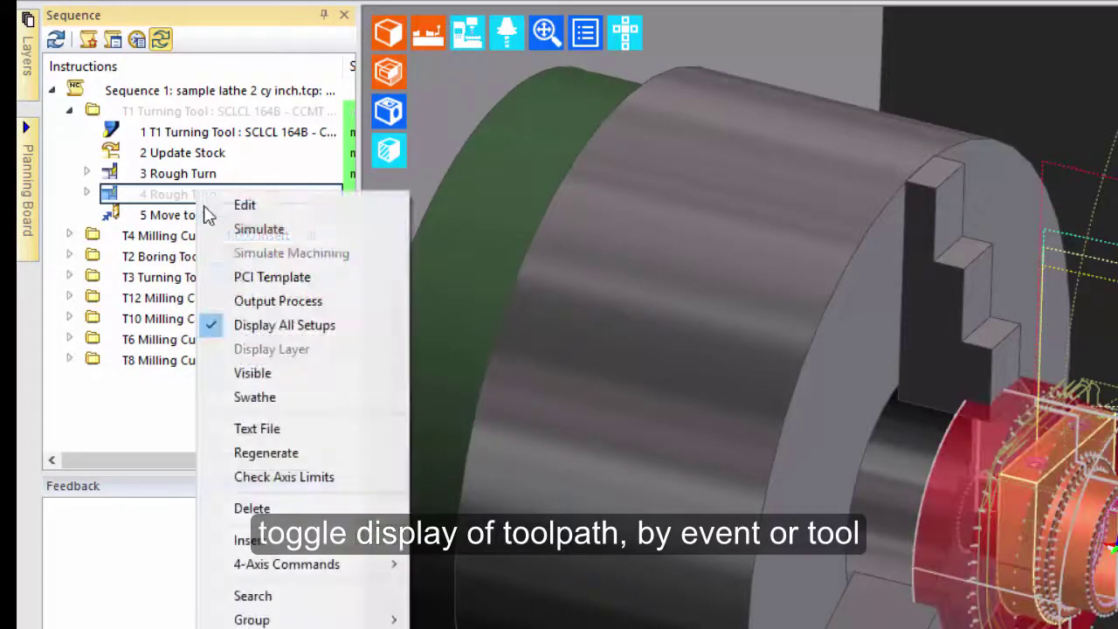
click(244, 373)
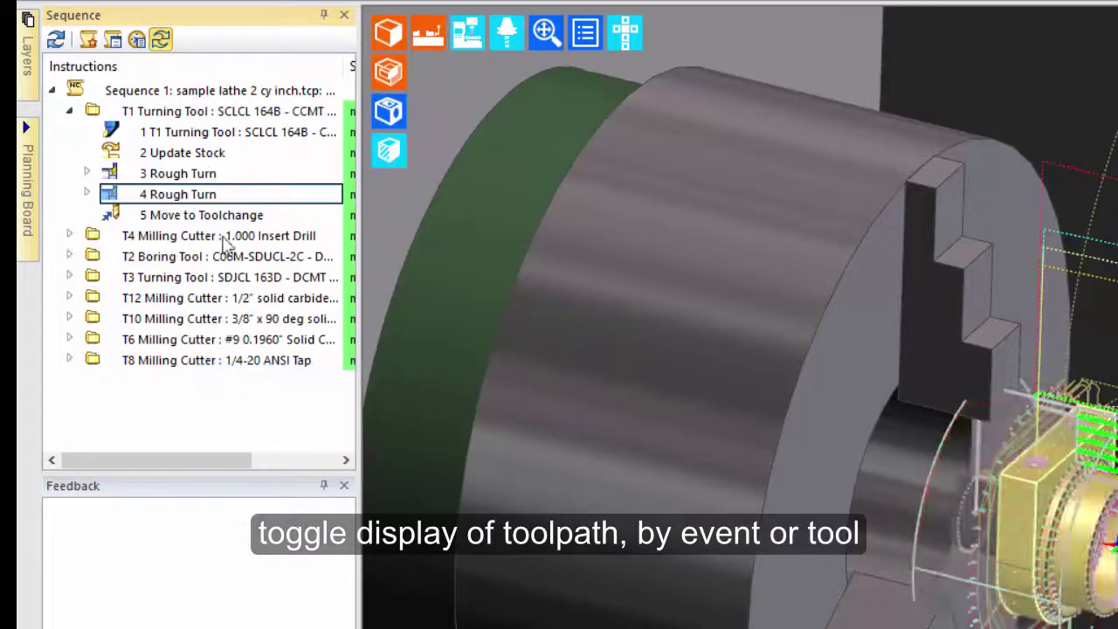
- Turn off the layer display for the T1 Turning Tool instruction and turn it back on
right_click(203, 132)
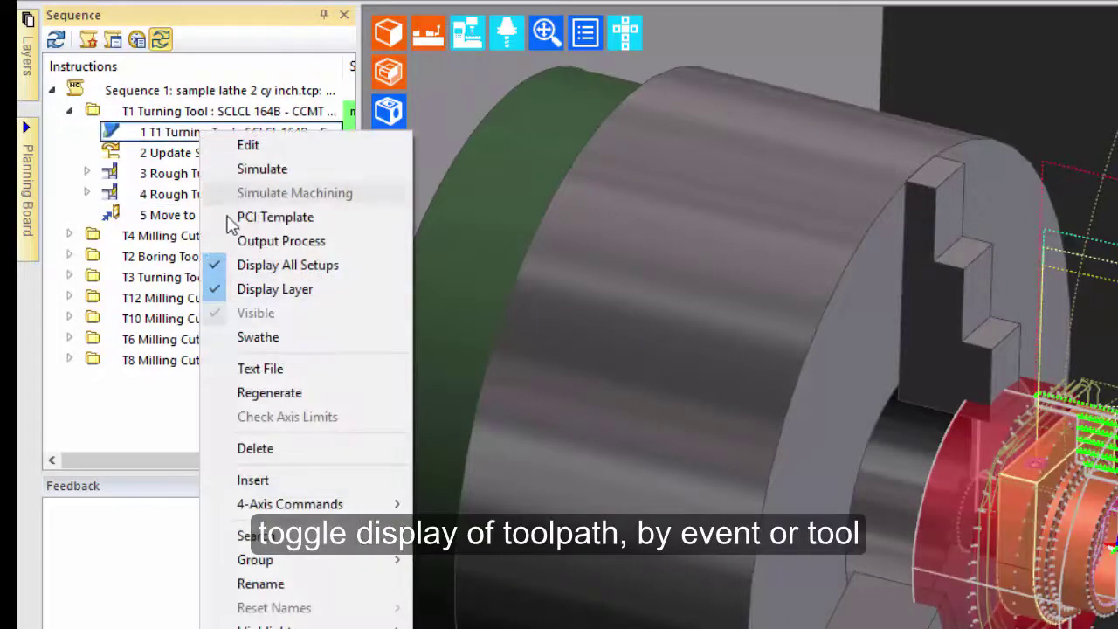
click(251, 297)
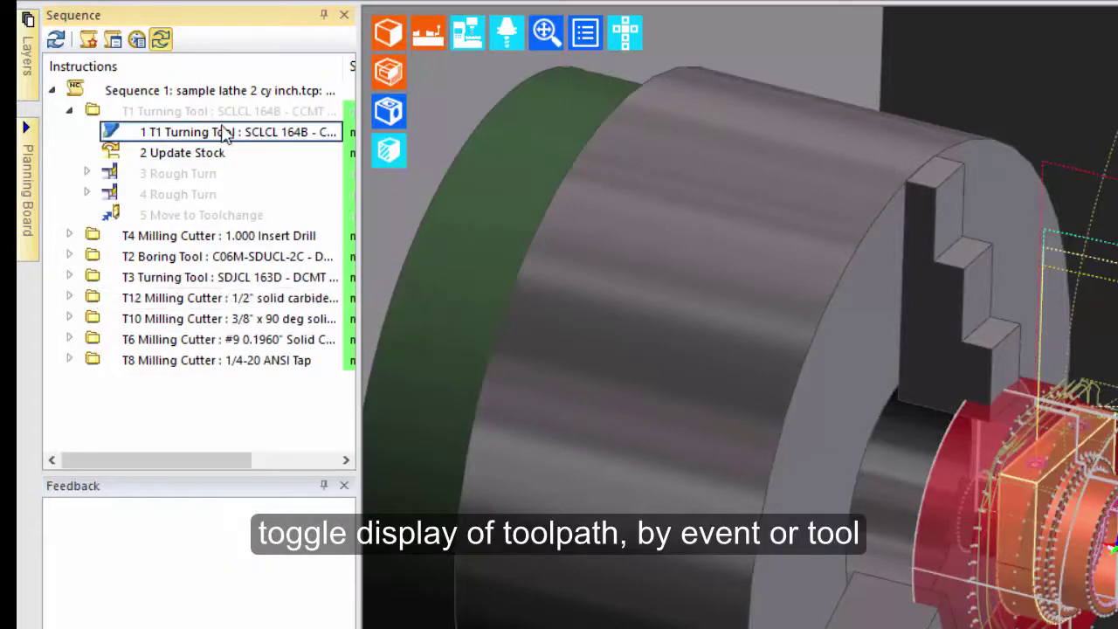
right_click(222, 131)
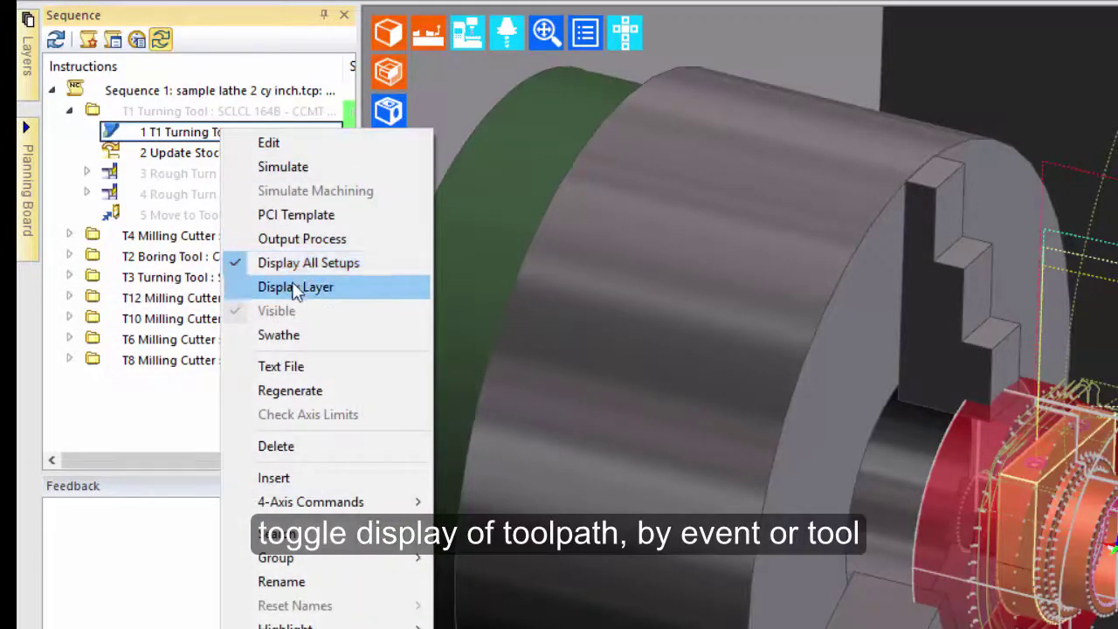
click(292, 287)
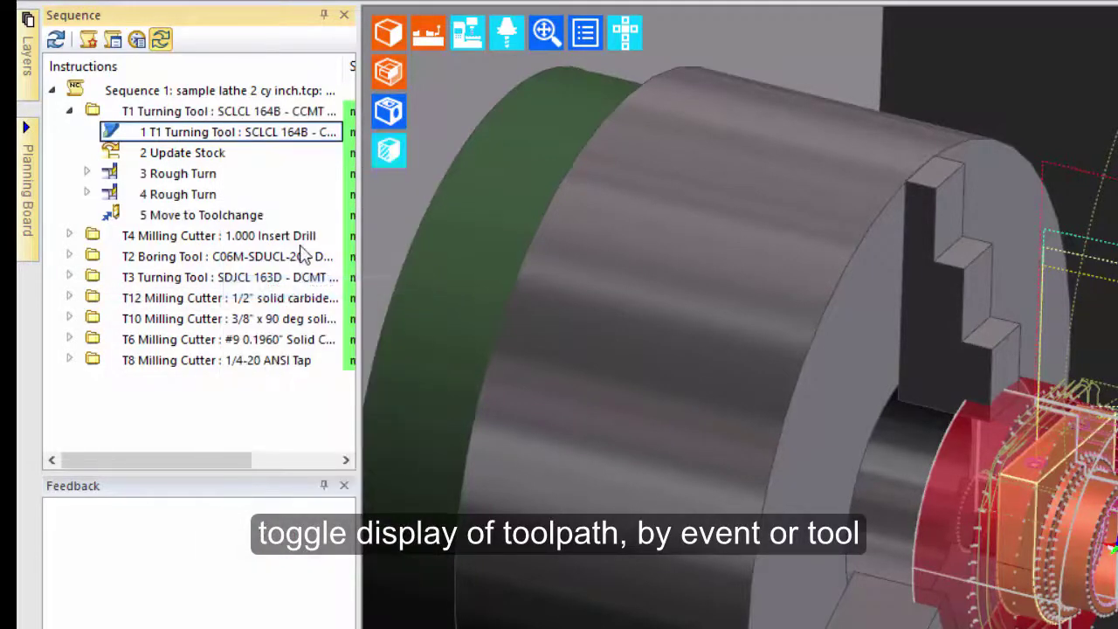
right_click(147, 340)
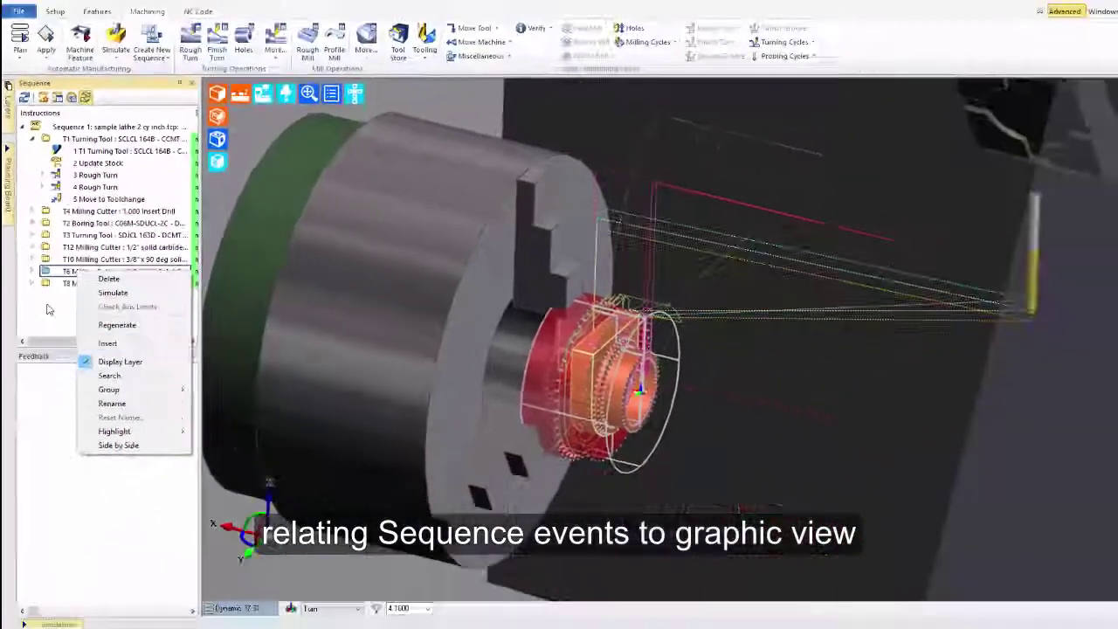
click(76, 389)
click(76, 389)
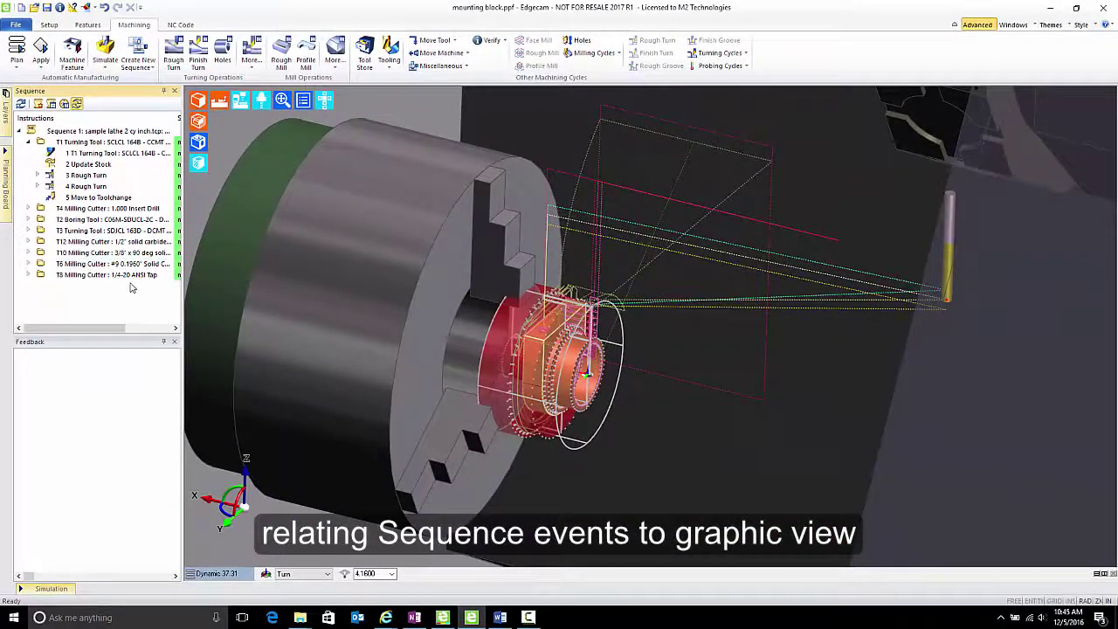
- Hide the machine, the chuck fixture and the stock model in the graphics view
click(241, 103)
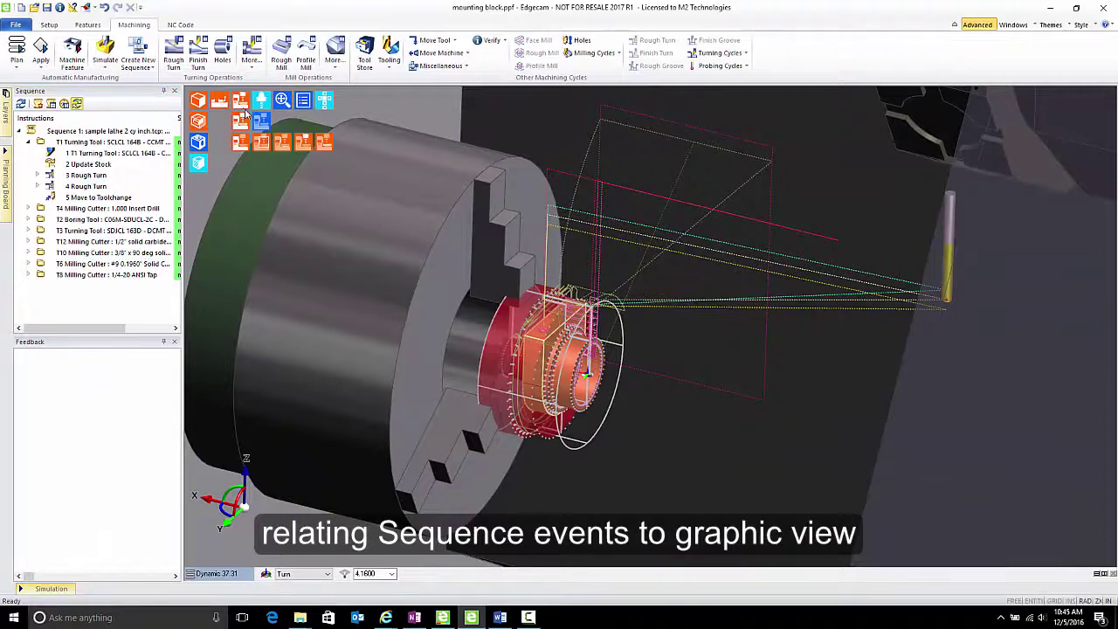
click(262, 125)
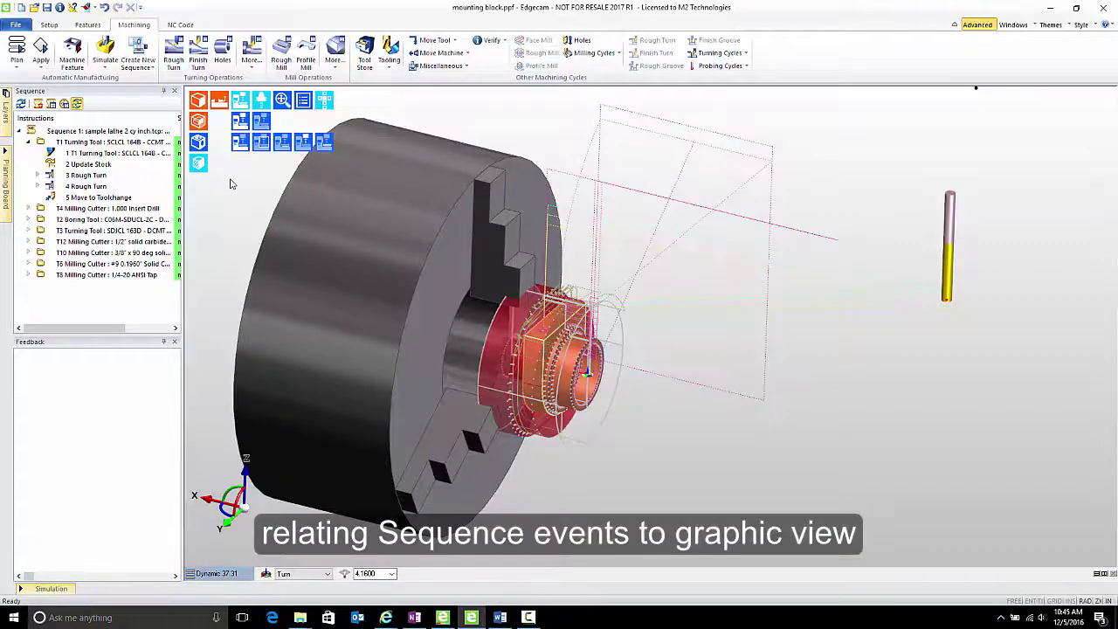
click(220, 102)
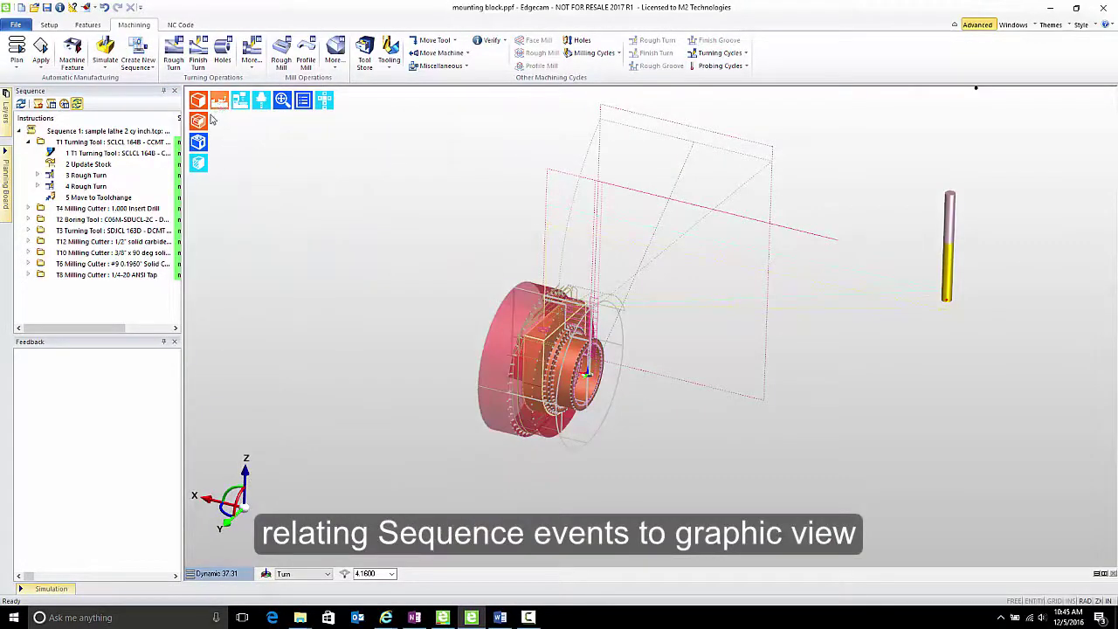
click(200, 123)
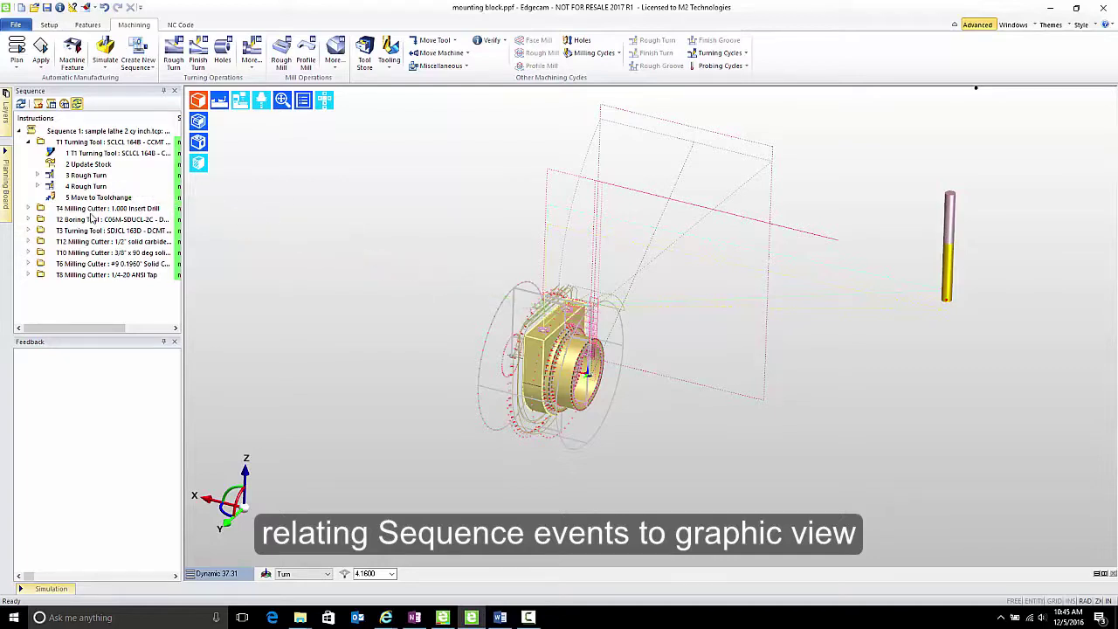
- Locate the toolpath of 4 Rough Turn in the graphics view and inspect its cycle settings, closing them without changes
click(88, 187)
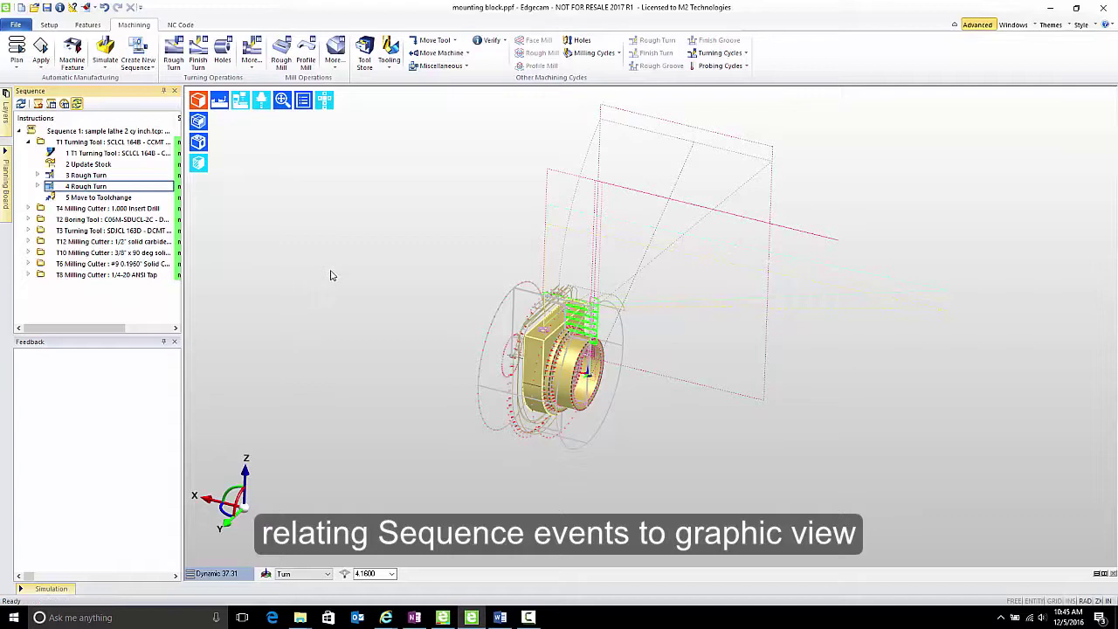
click(97, 303)
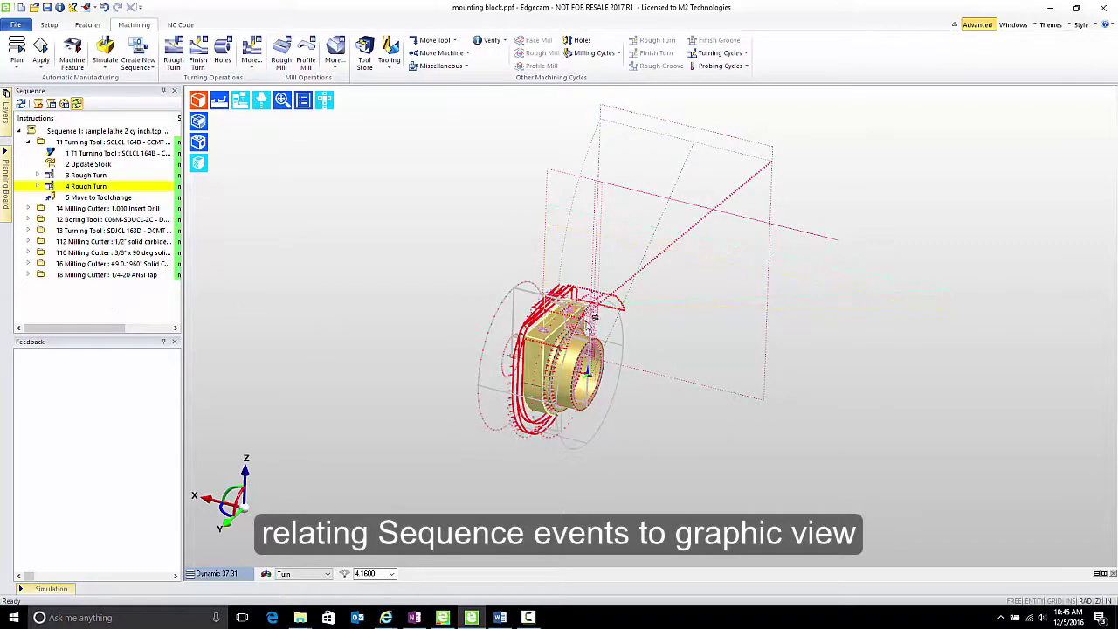
mouse_move(590, 326)
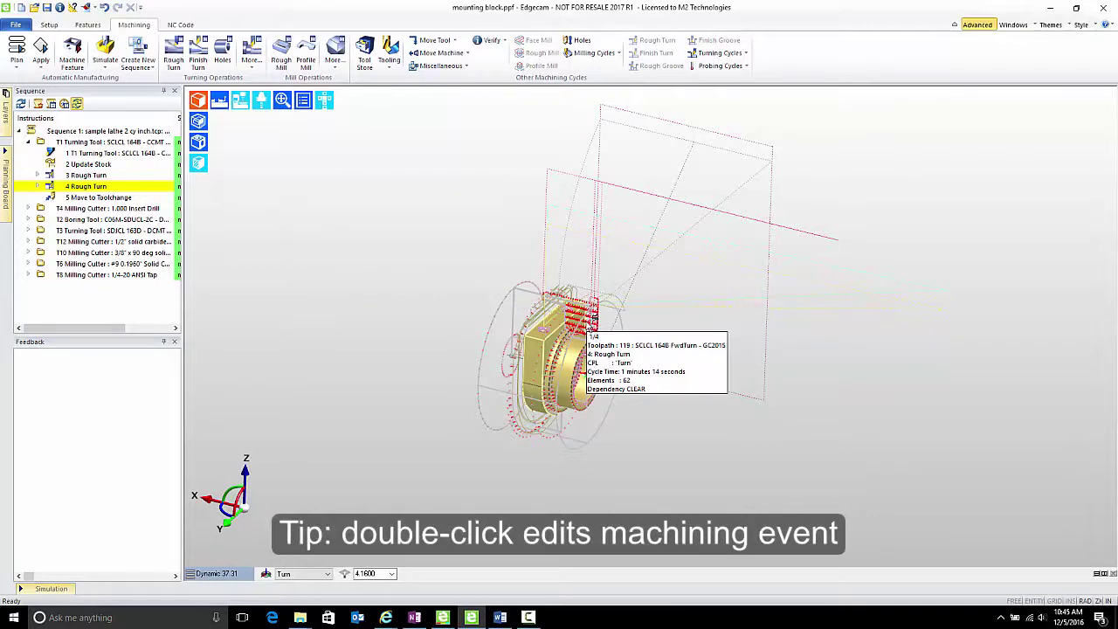
double_click(590, 326)
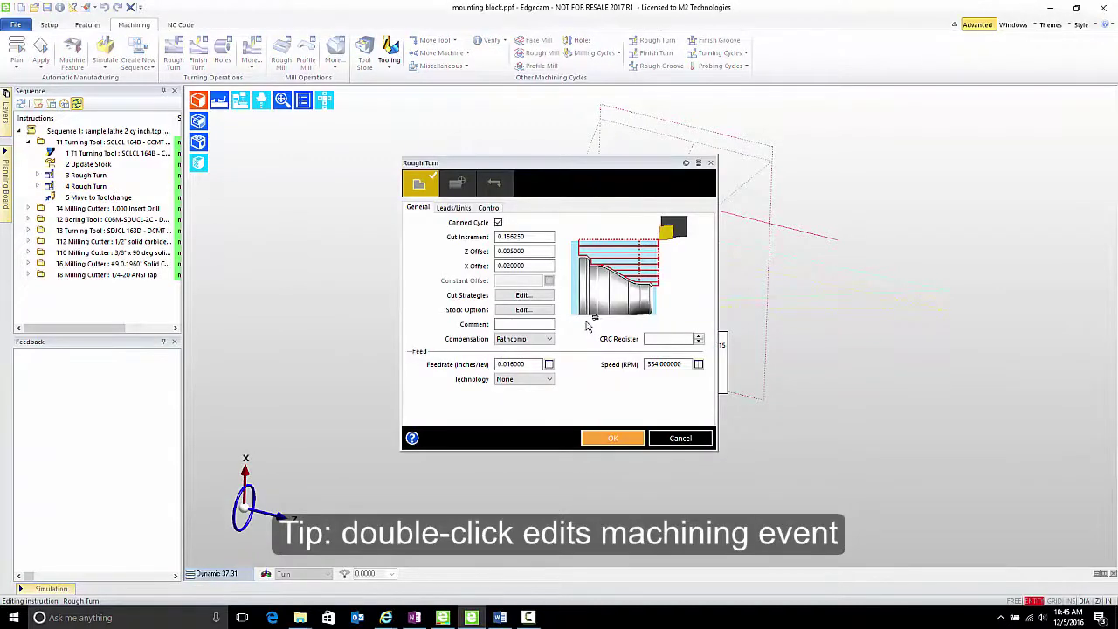
click(680, 438)
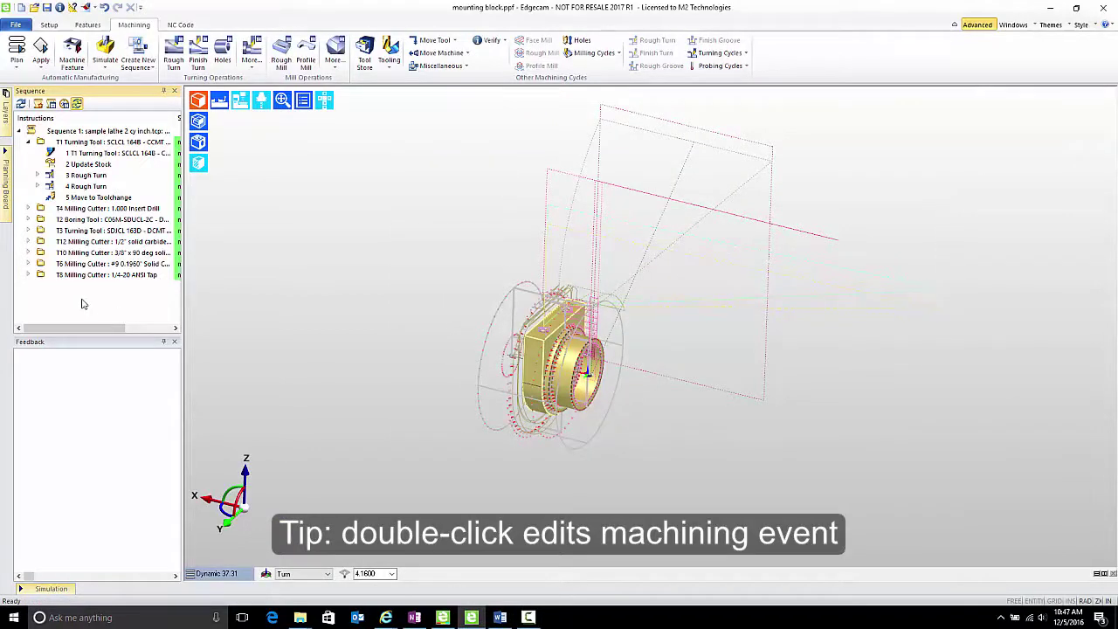
- Hide the Stock layer
mouse_move(7, 123)
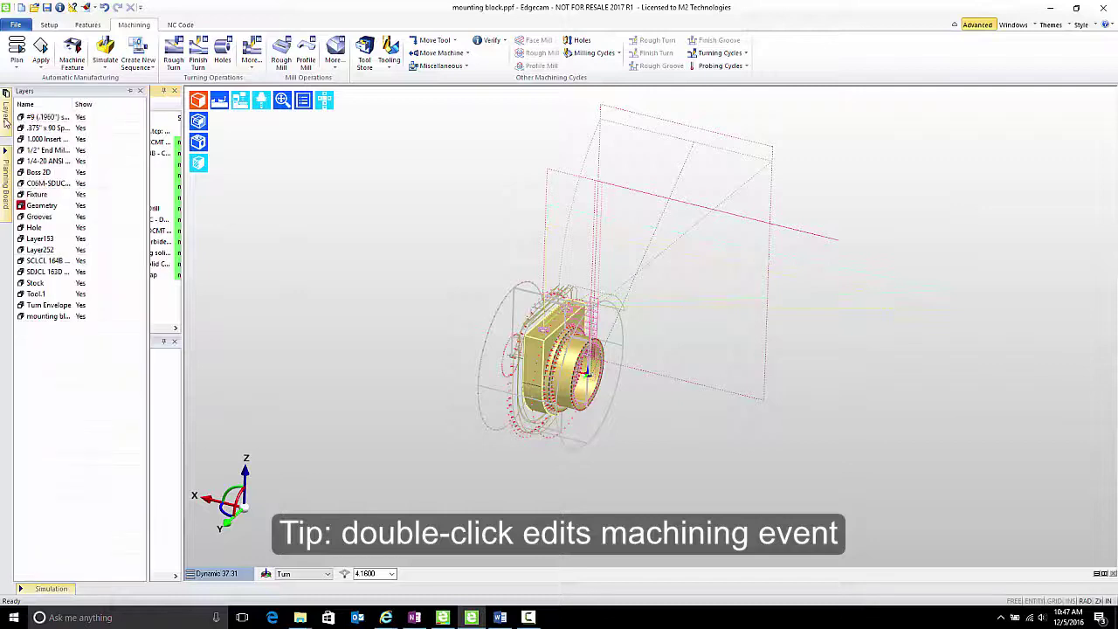
right_click(62, 283)
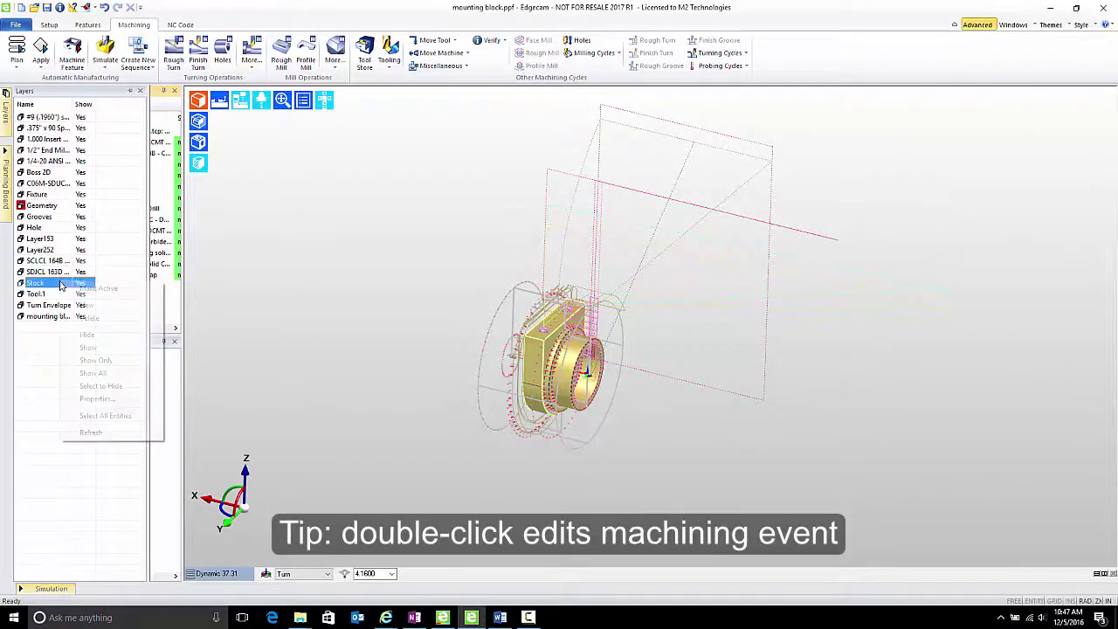
click(86, 335)
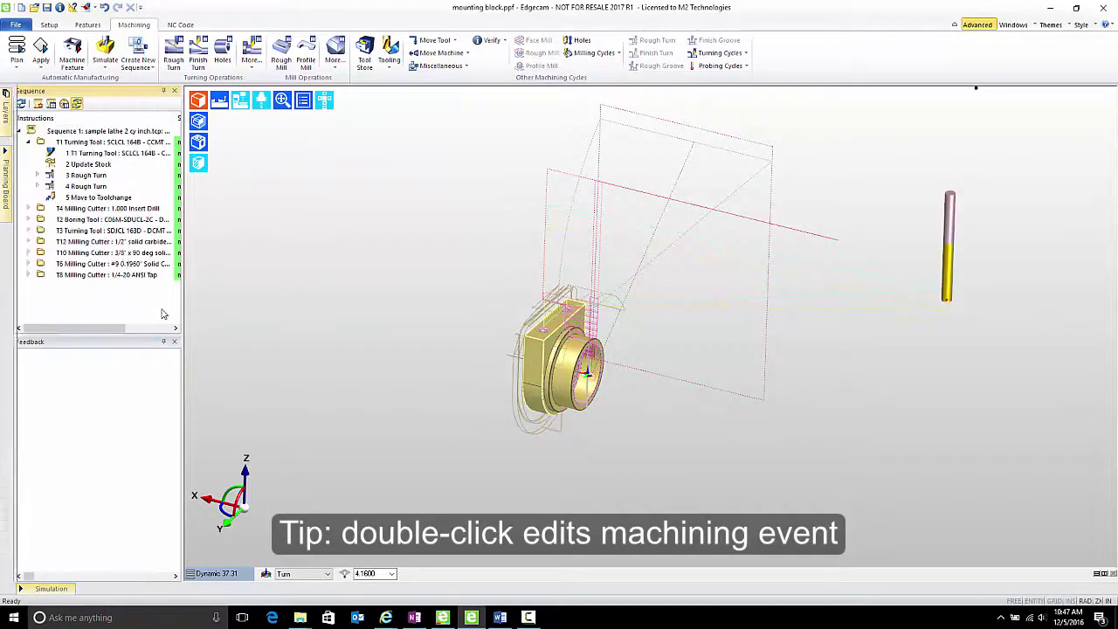
- Hide the toolpath layers of all tool groups from T4 Milling Cutter through T8 Milling Cutter in the sequence
click(89, 213)
shift+click(87, 274)
right_click(86, 274)
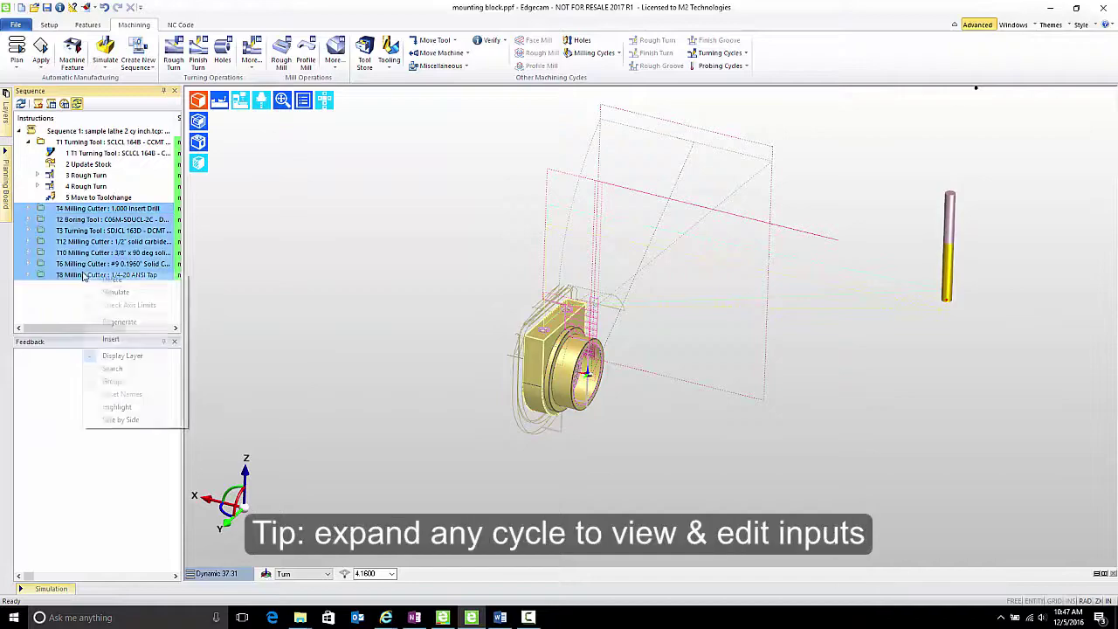
click(114, 355)
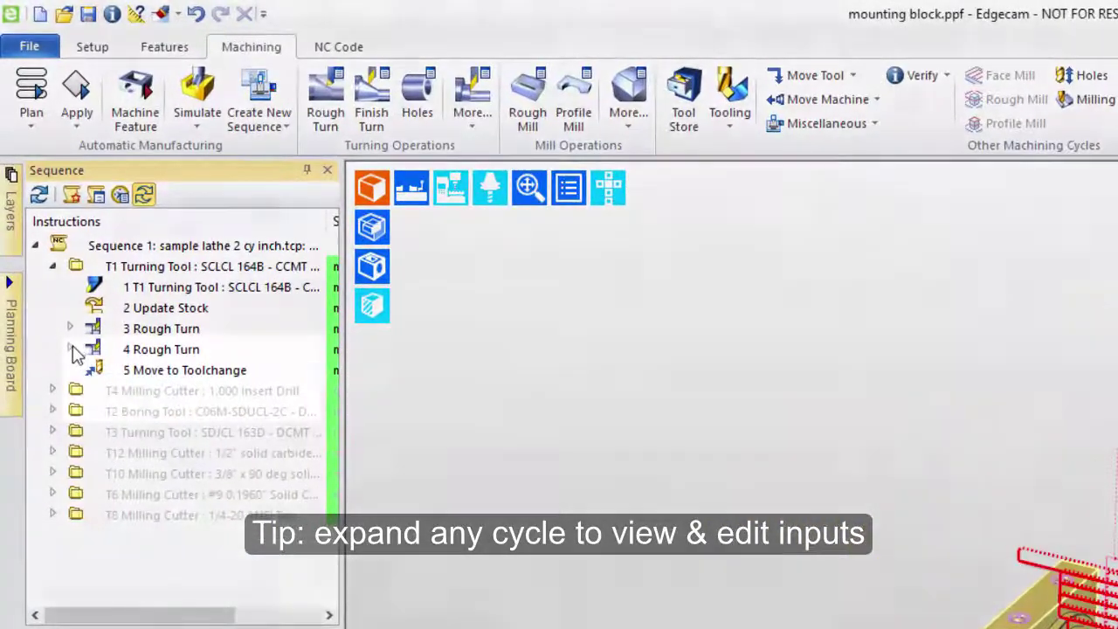
- Expand 4 Rough Turn to examine its Profile, Start Point and Start/End Point inputs in the model, and collapse it
click(49, 246)
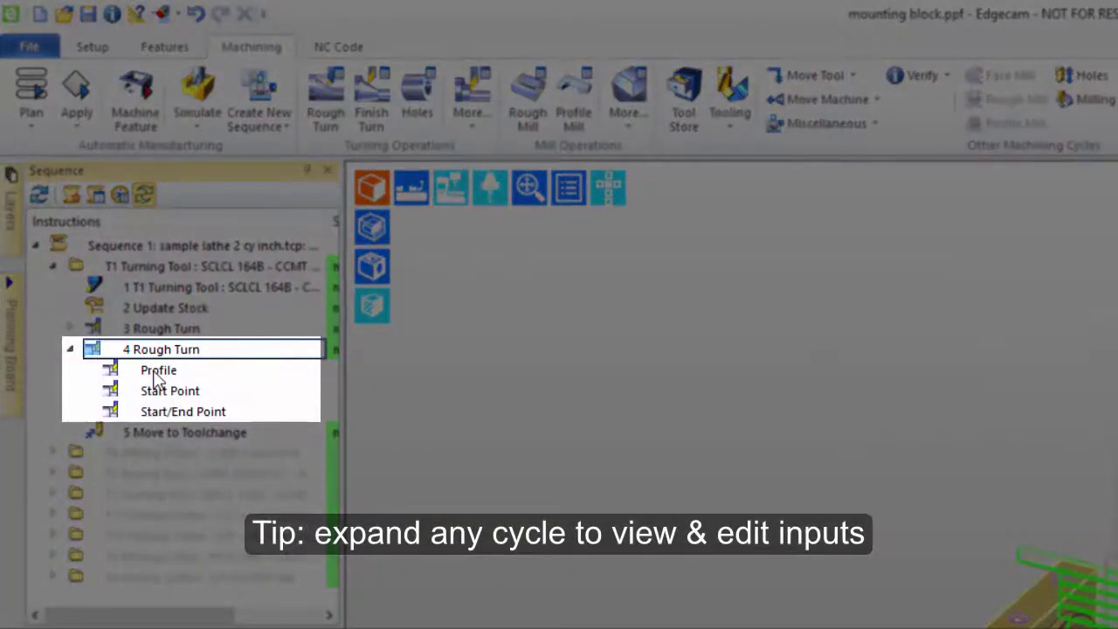
click(155, 374)
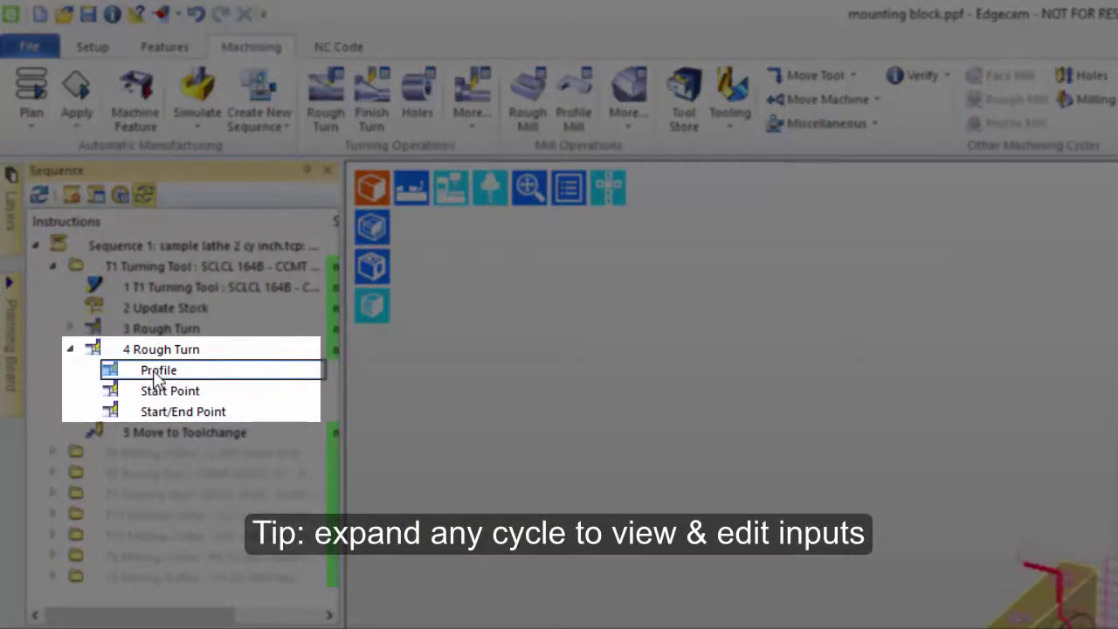
click(160, 394)
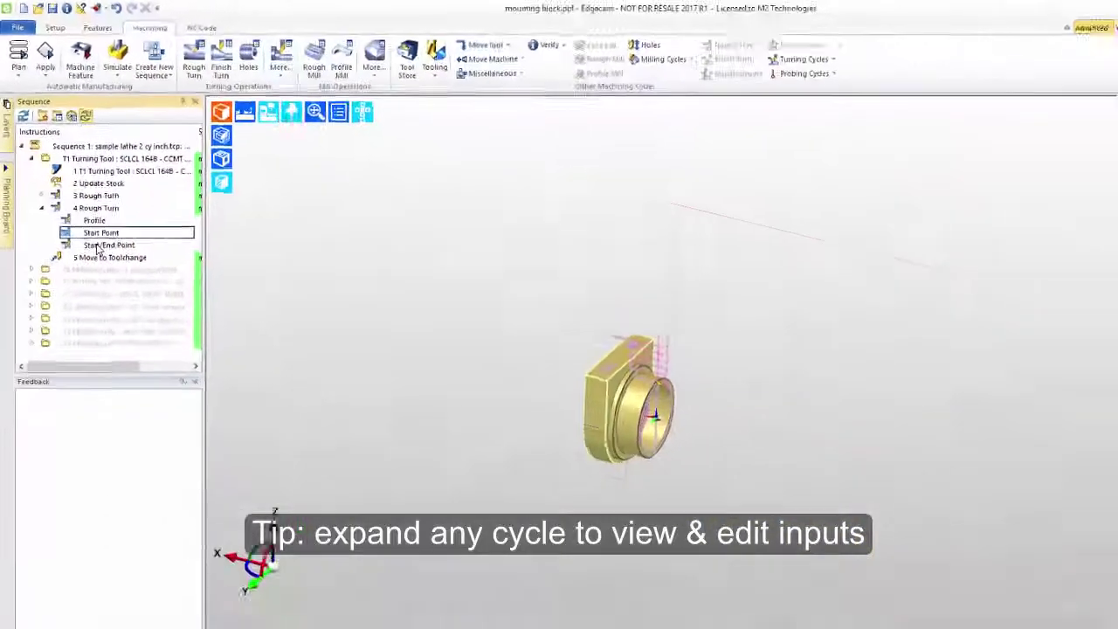
click(164, 415)
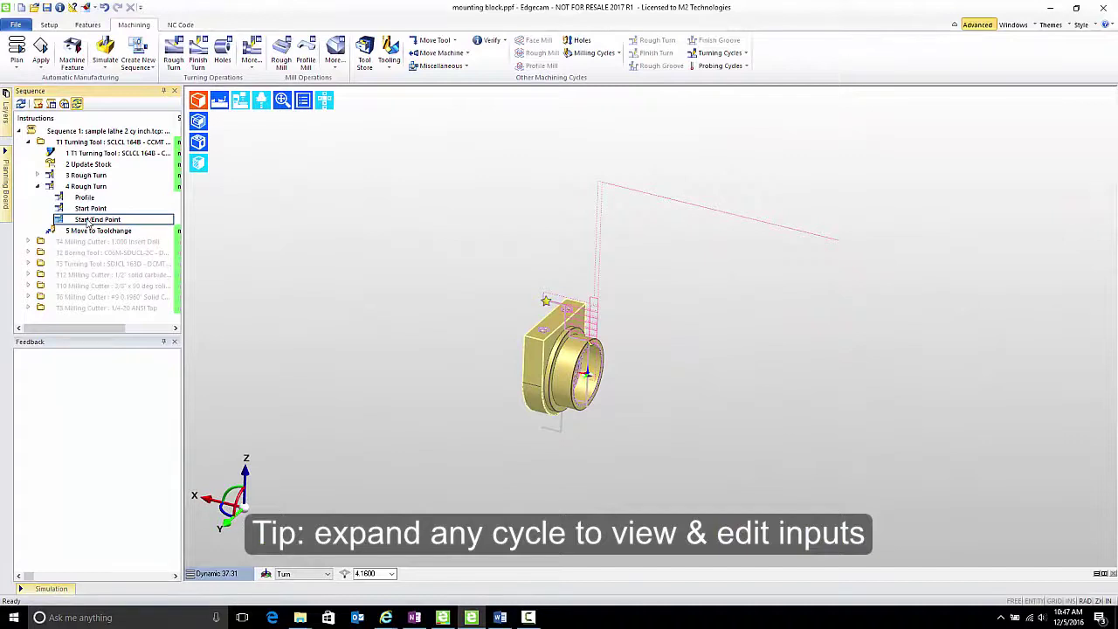
click(38, 186)
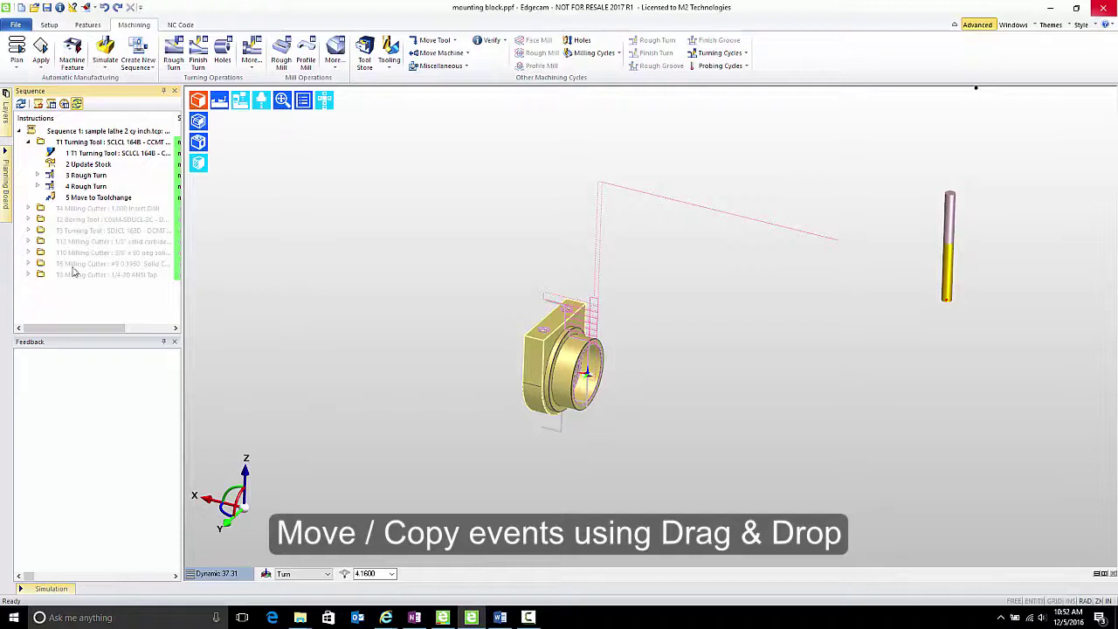
- Select individual instructions in the T1 group and extend the selection from 1 T1 Turning Tool through 5 Move to Toolchange
click(86, 176)
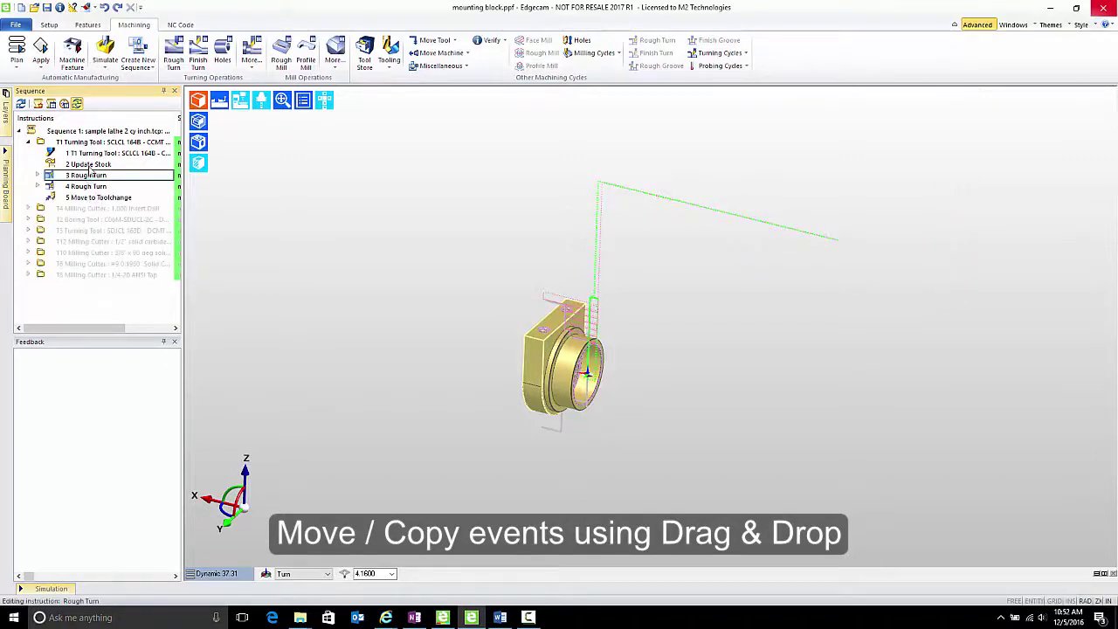
click(91, 155)
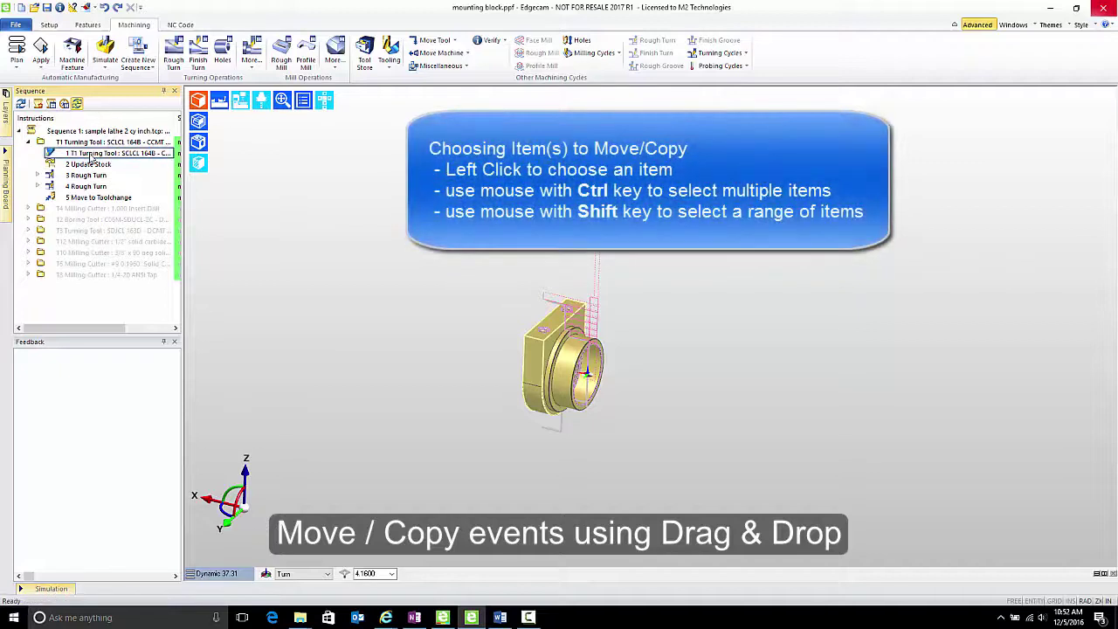
click(90, 187)
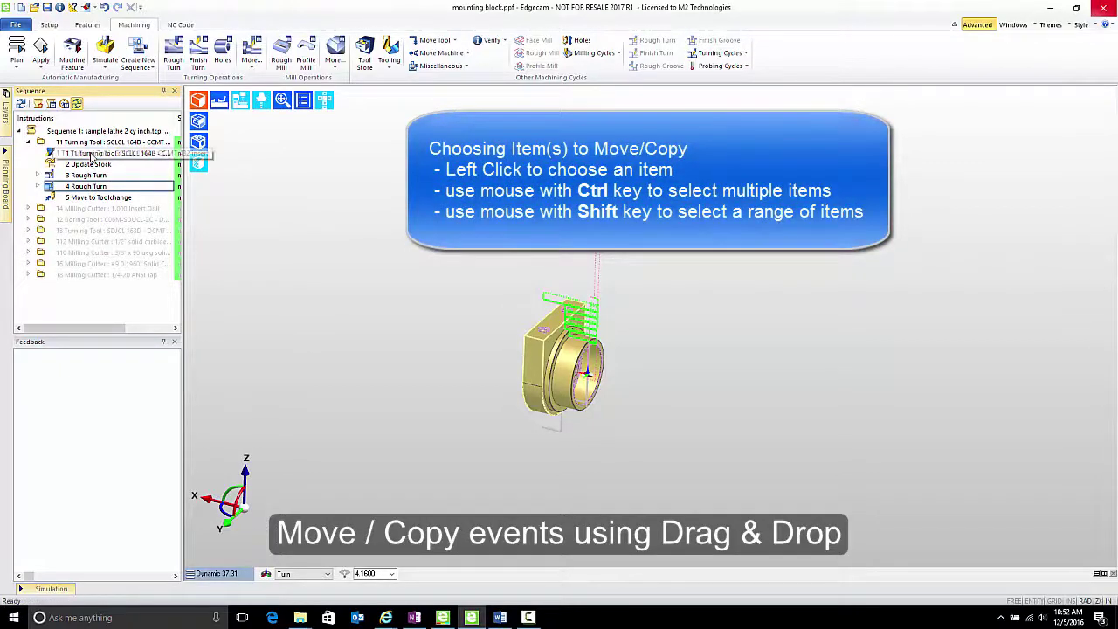
click(91, 154)
ctrl+click(88, 188)
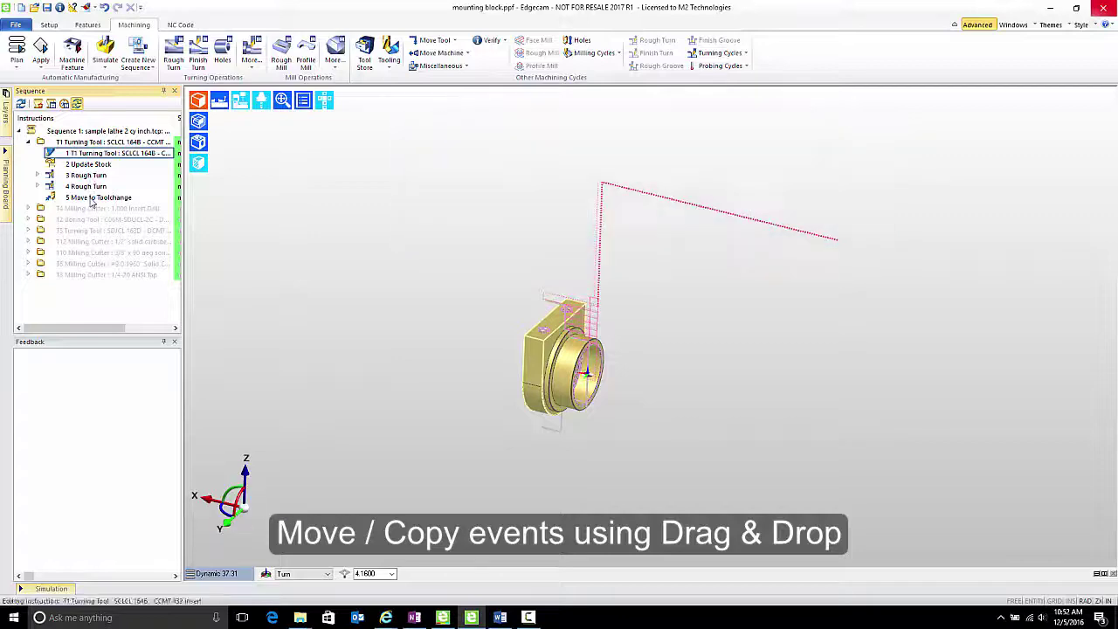
shift+click(91, 199)
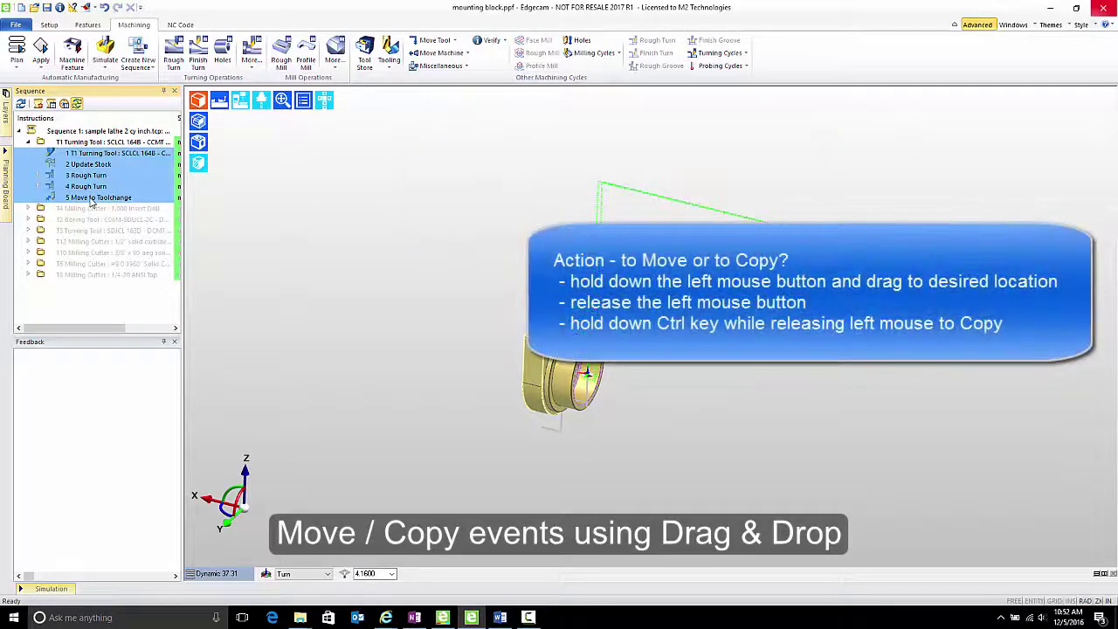
- Try reordering the two Rough Turn events within the T1 Turning Tool group, and undo the move
click(88, 175)
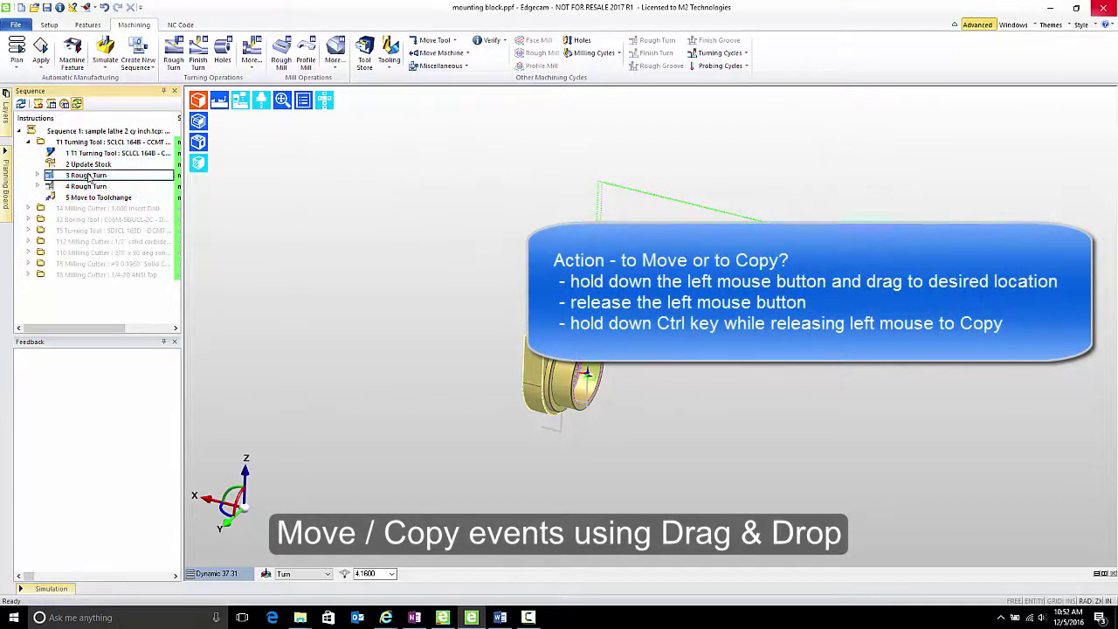
drag(88, 180, 510, 214)
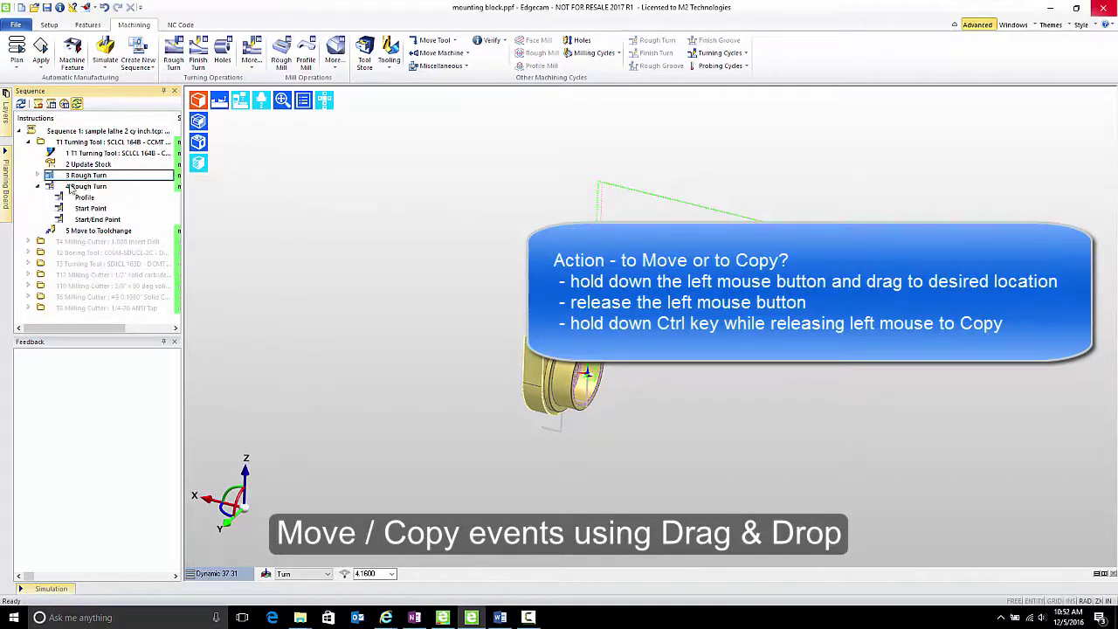
click(39, 186)
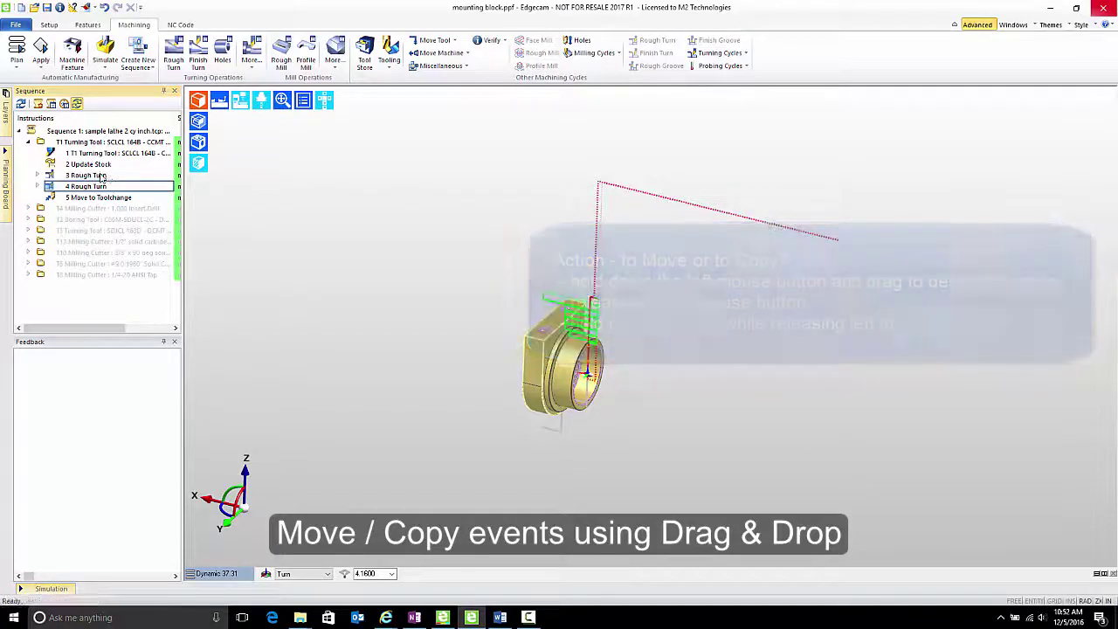
drag(97, 175, 102, 180)
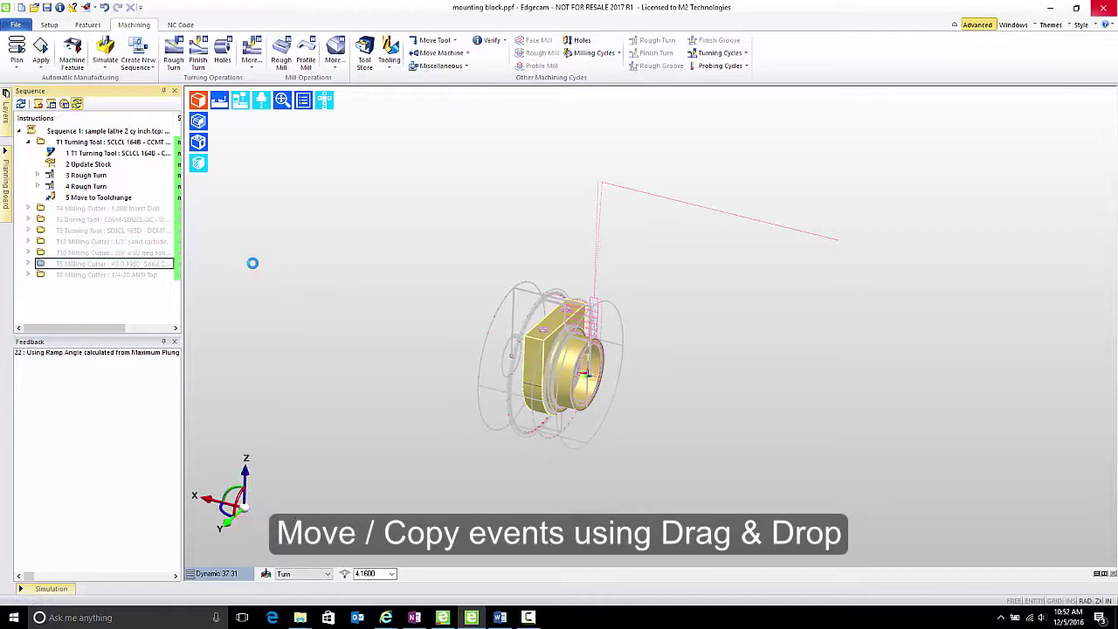
click(104, 8)
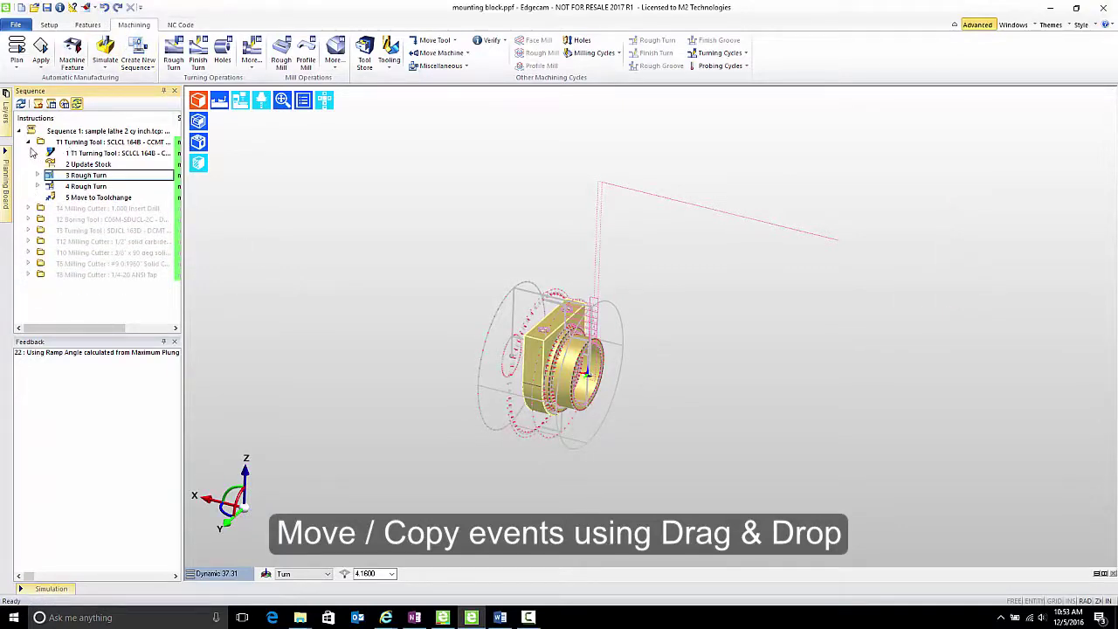
- Collapse the T1 group and move the T3 Turning Tool group to the end of the sequence, after the 1/4-20 tap group
click(28, 142)
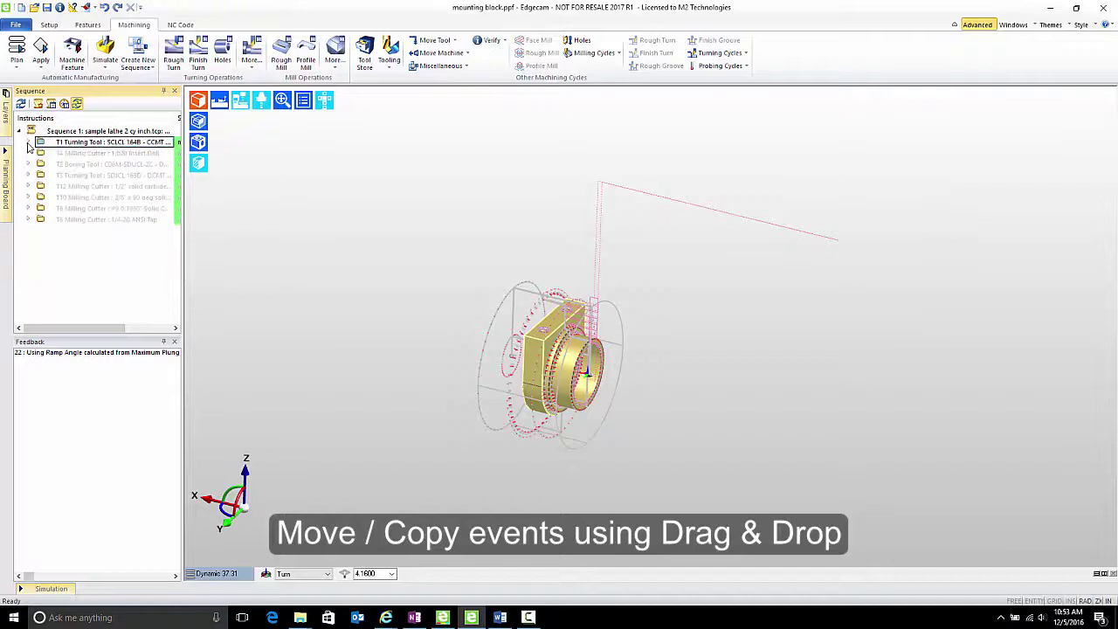
drag(83, 175, 84, 229)
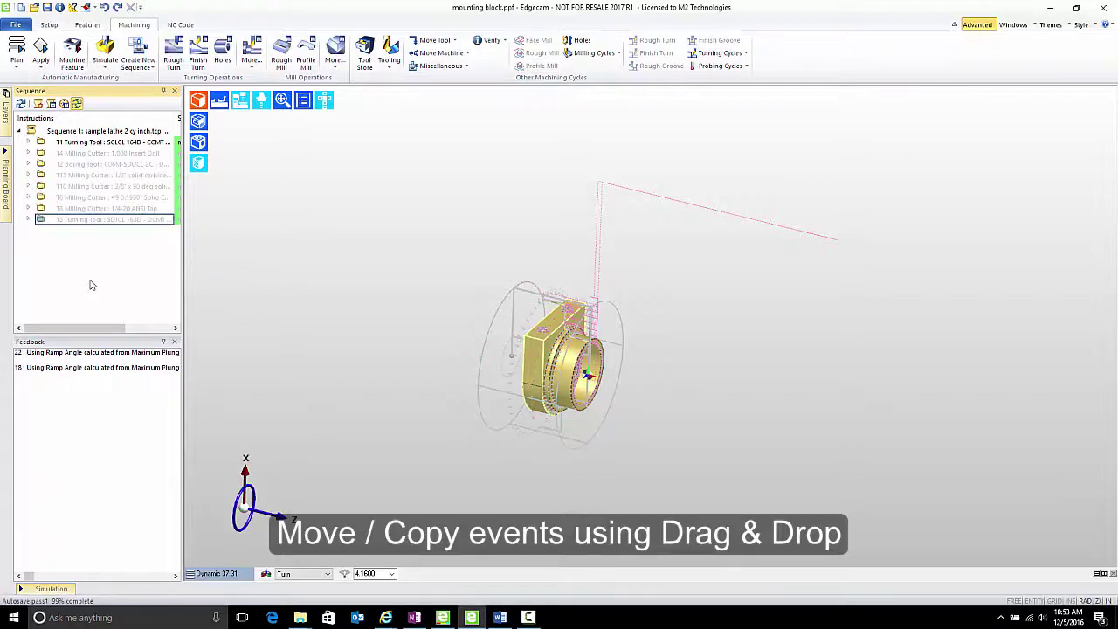
- Hide the toolpath layer of the T1 Turning Tool group and display that of the T3 Turning Tool group
right_click(86, 145)
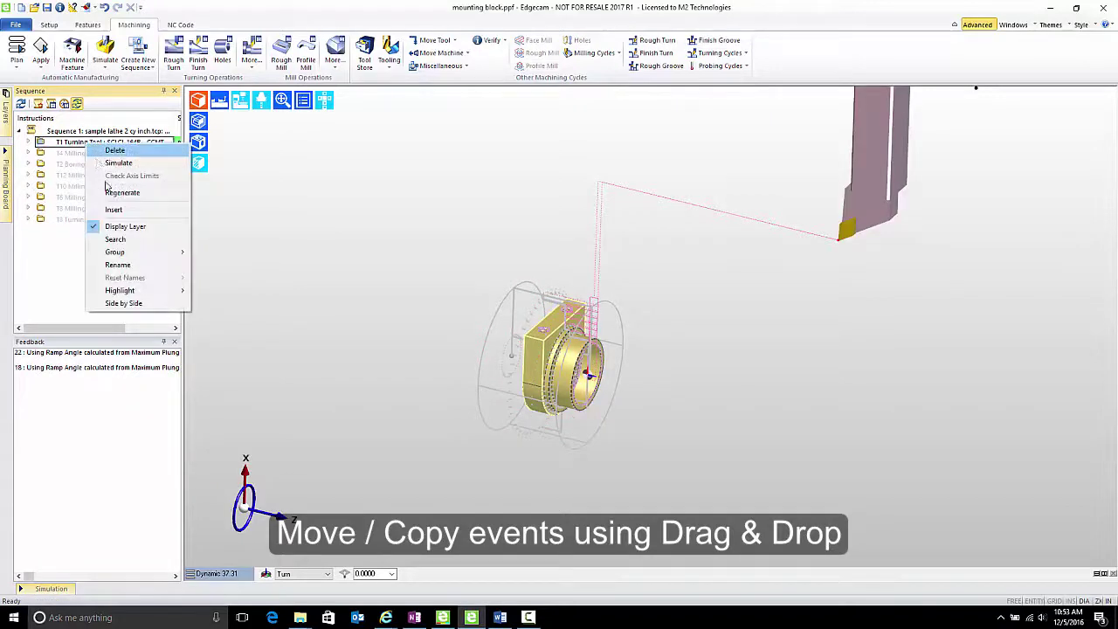
click(95, 219)
right_click(99, 222)
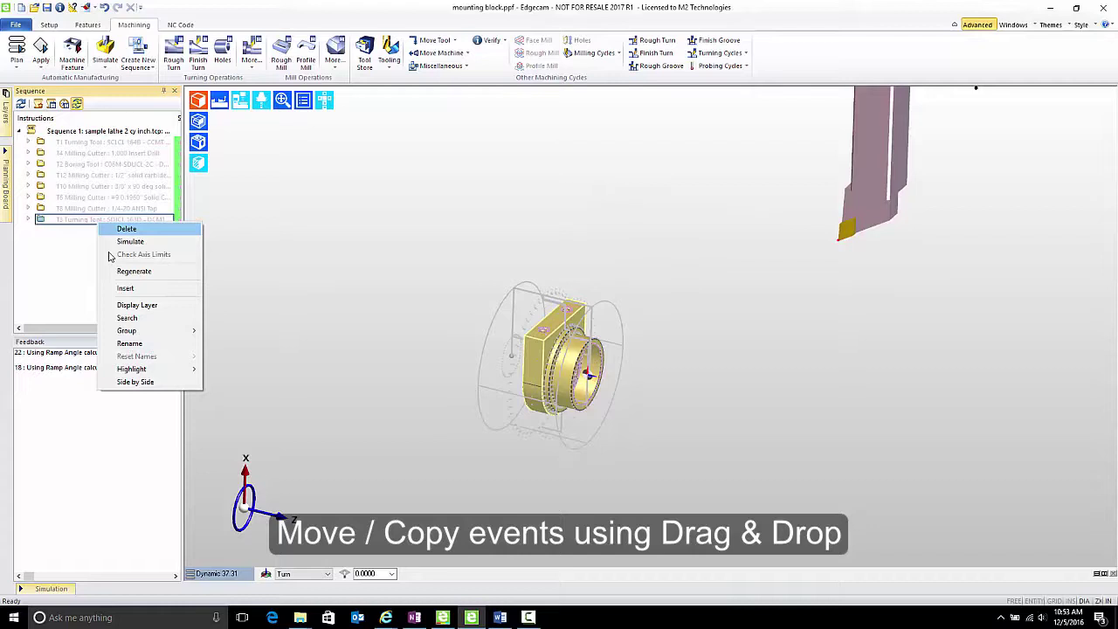
click(137, 305)
- Expand the T3 Turning Tool group and copy its Finish Turning event within the same group
click(28, 220)
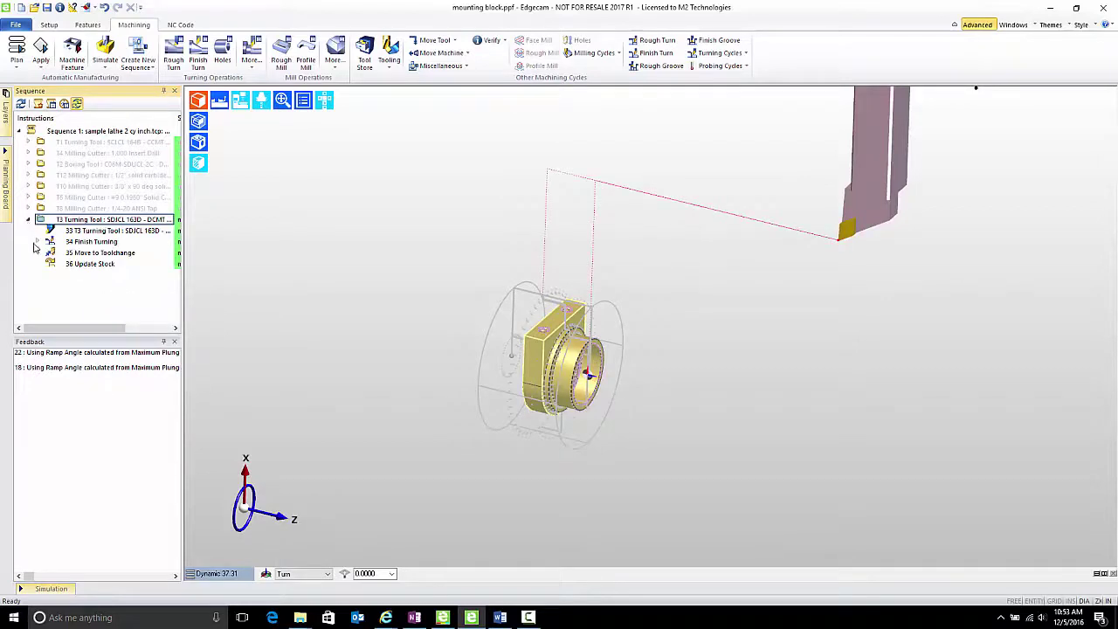
click(100, 297)
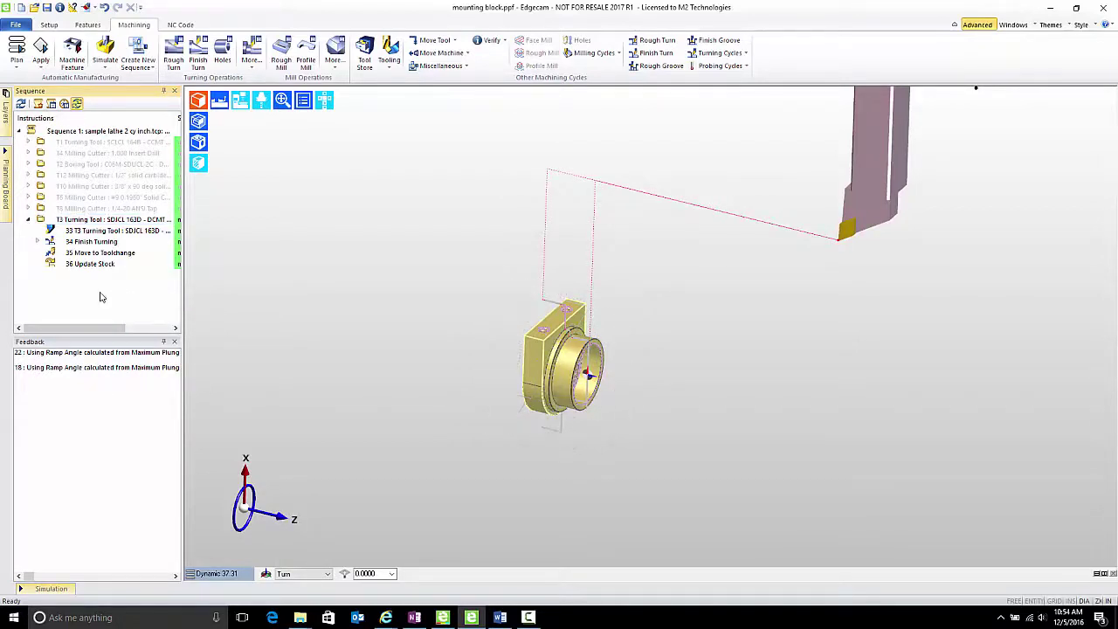
double_click(93, 244)
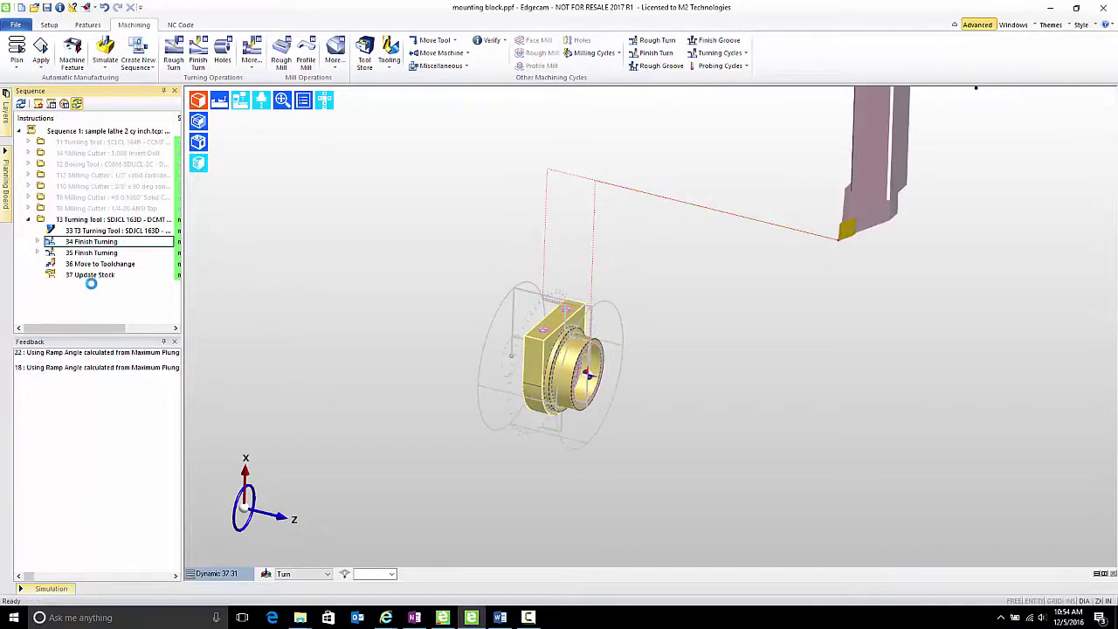
click(101, 254)
double_click(102, 253)
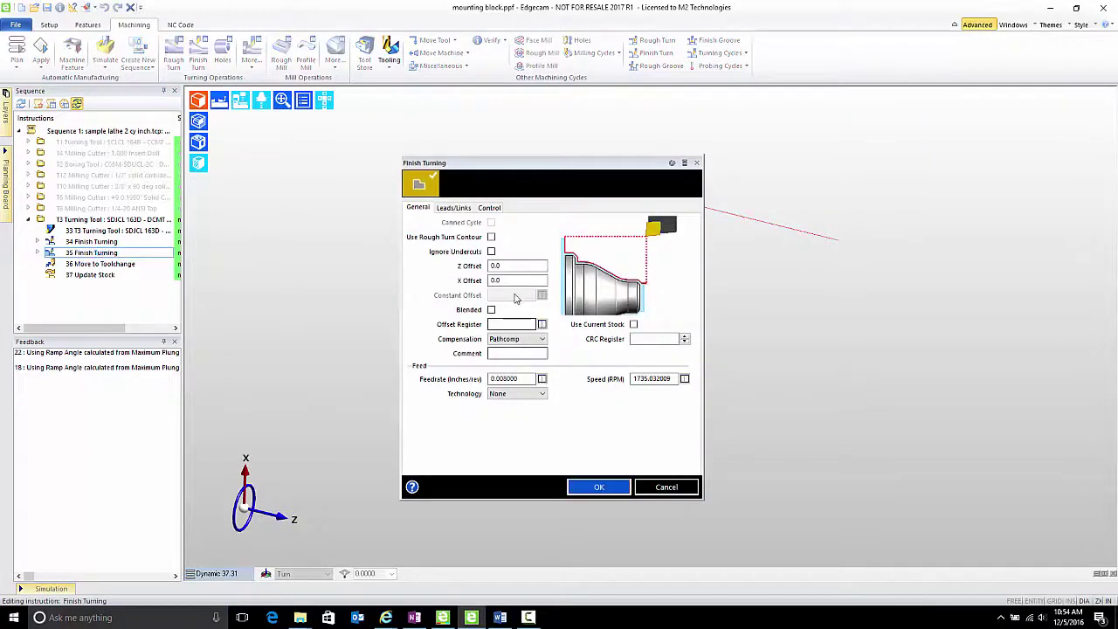
key(Escape)
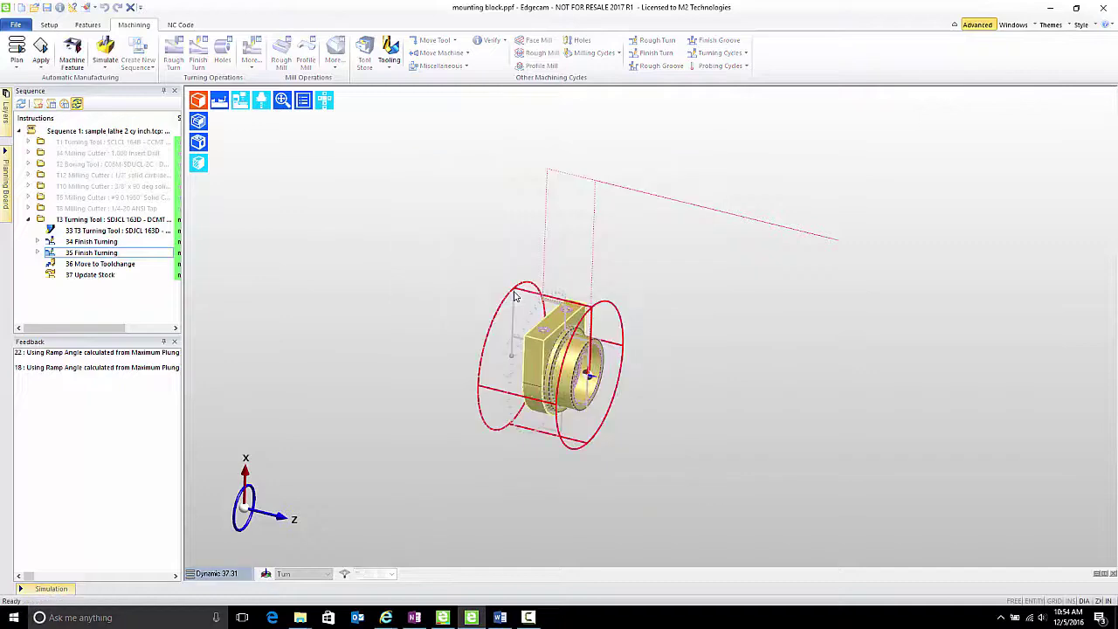
- Edit 34 Finish Turning with a Z Offset of 0.005, an X Offset of 0.01 and the comment "Skim OD"
click(87, 242)
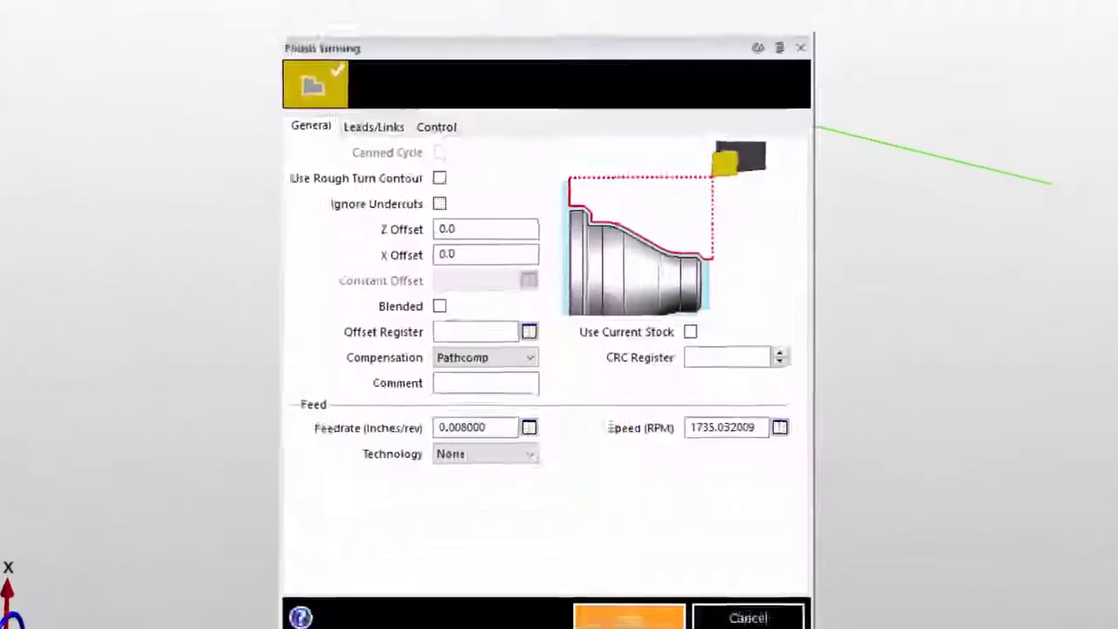
click(479, 223)
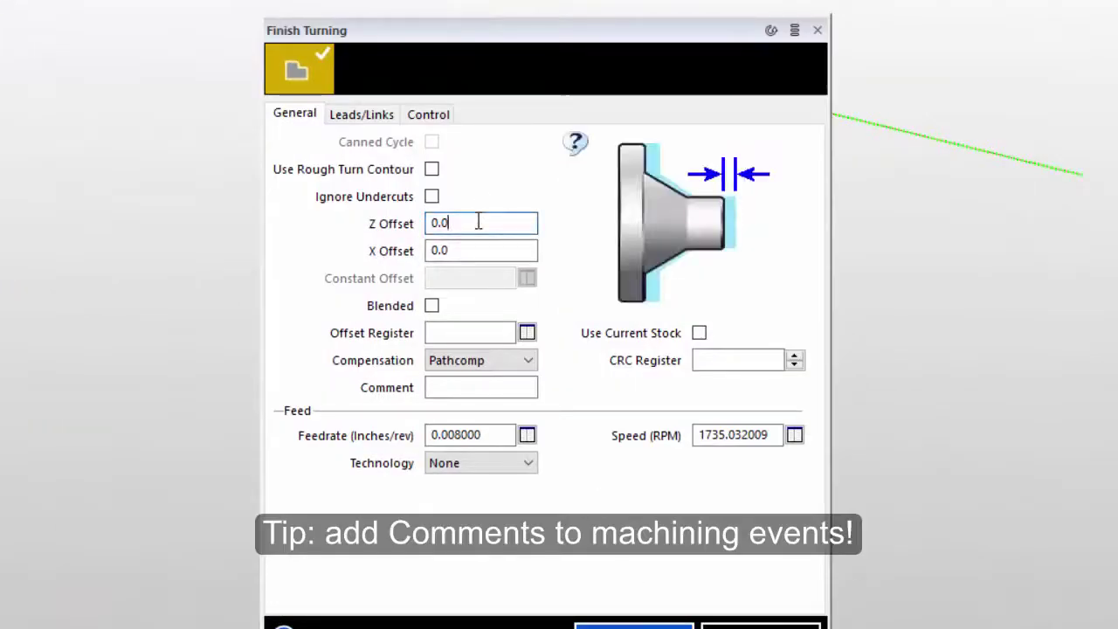
text(05)
click(475, 250)
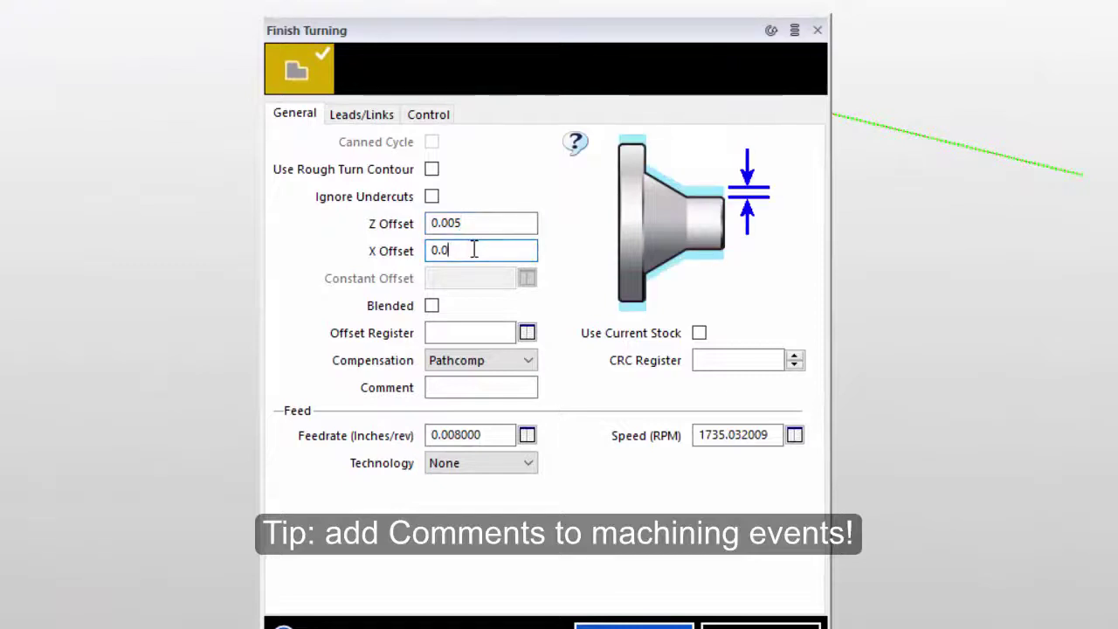
text(1)
click(468, 387)
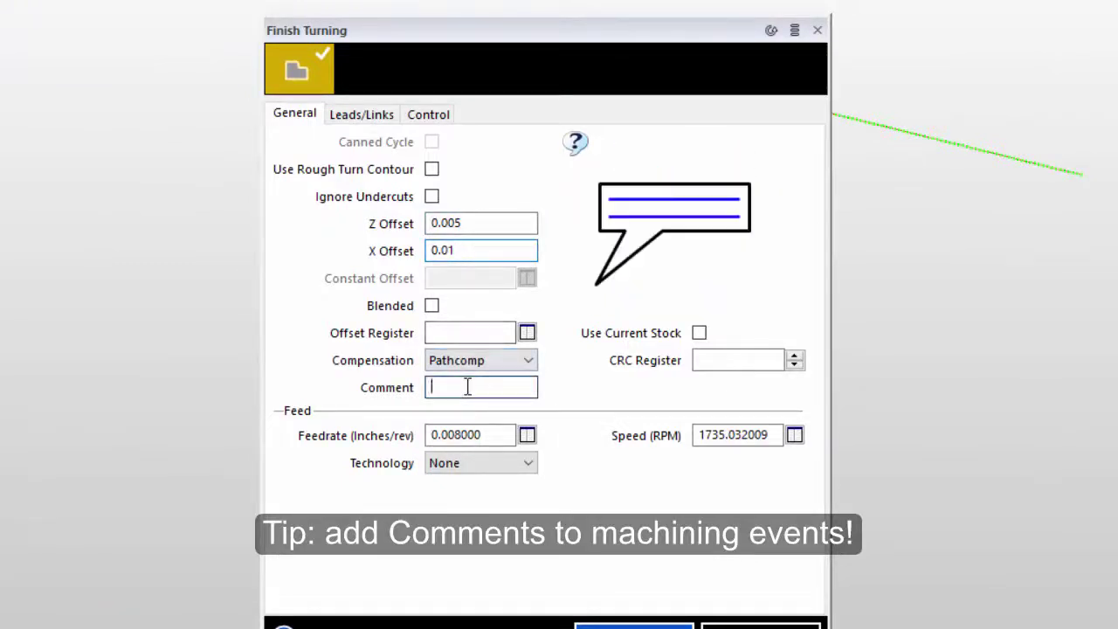
text(Skim OD)
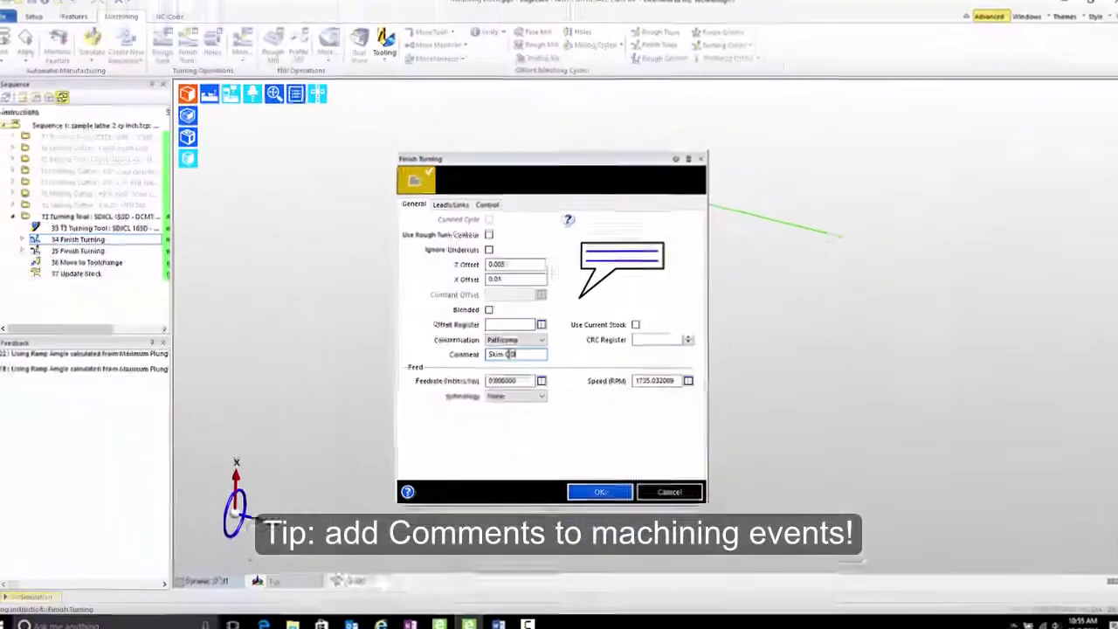
key(Return)
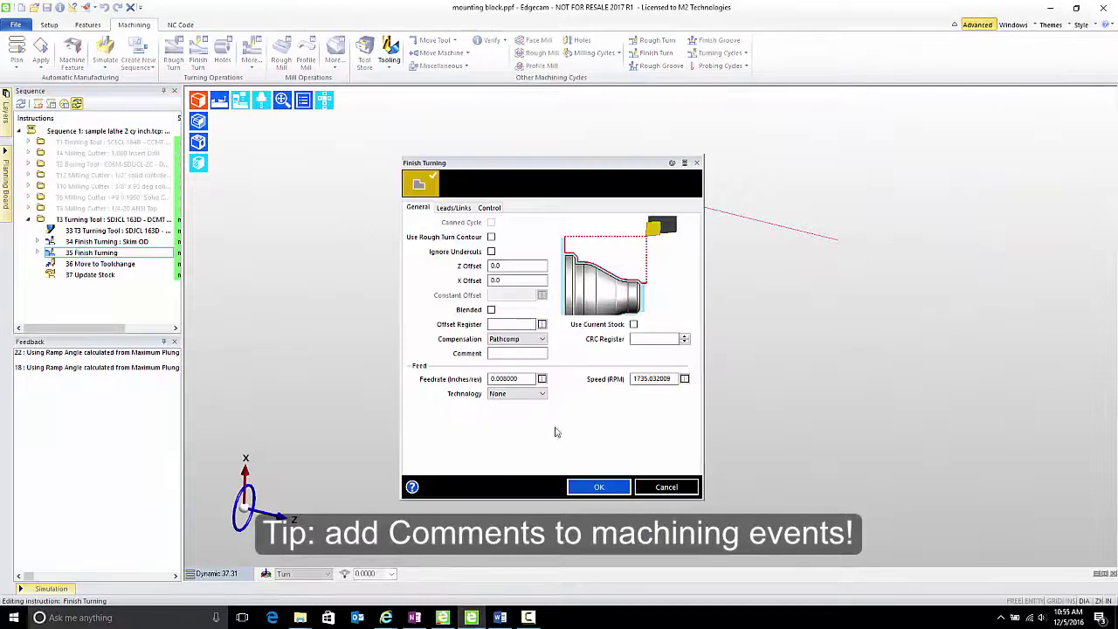
- Add the comment "Finish OD" to the 35 Finish Turning event and clear the selection
click(500, 354)
text(F)
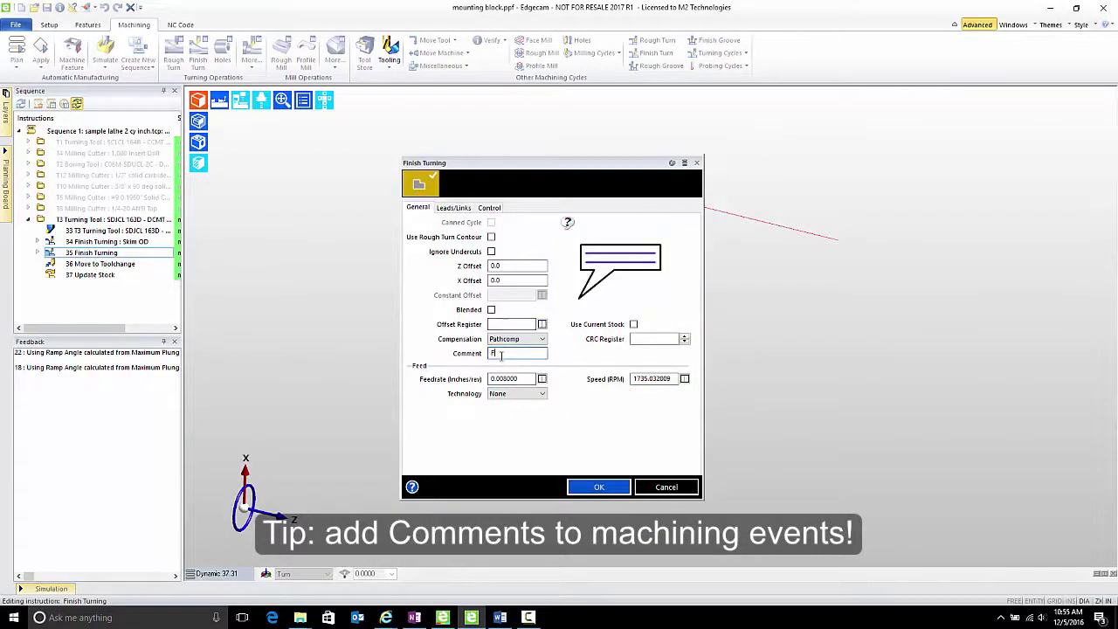
text(inish O)
key(Return)
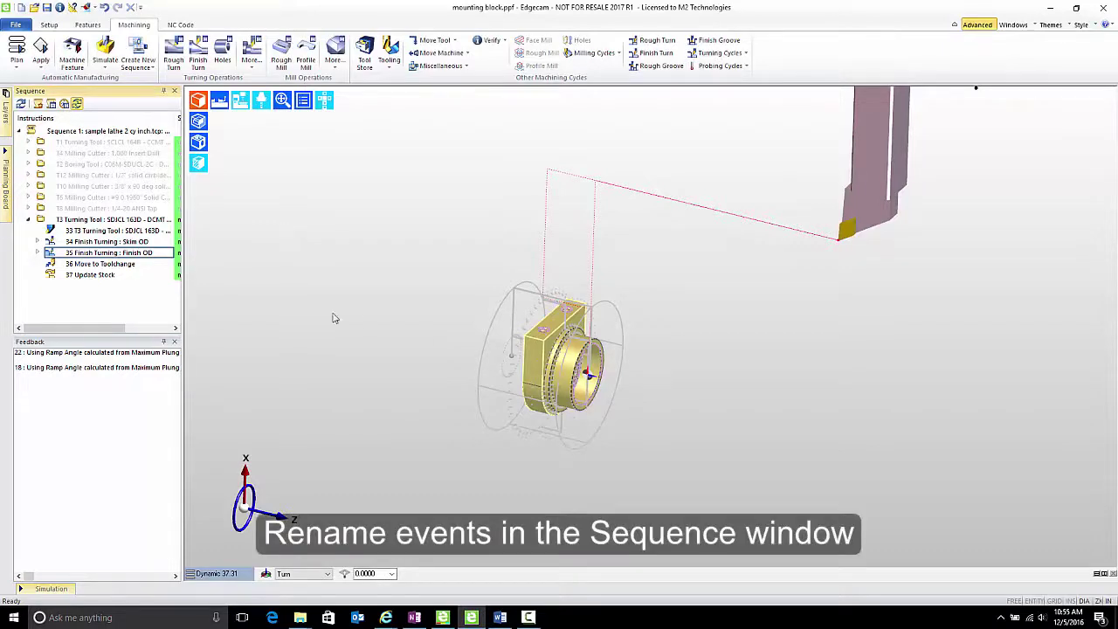
click(75, 308)
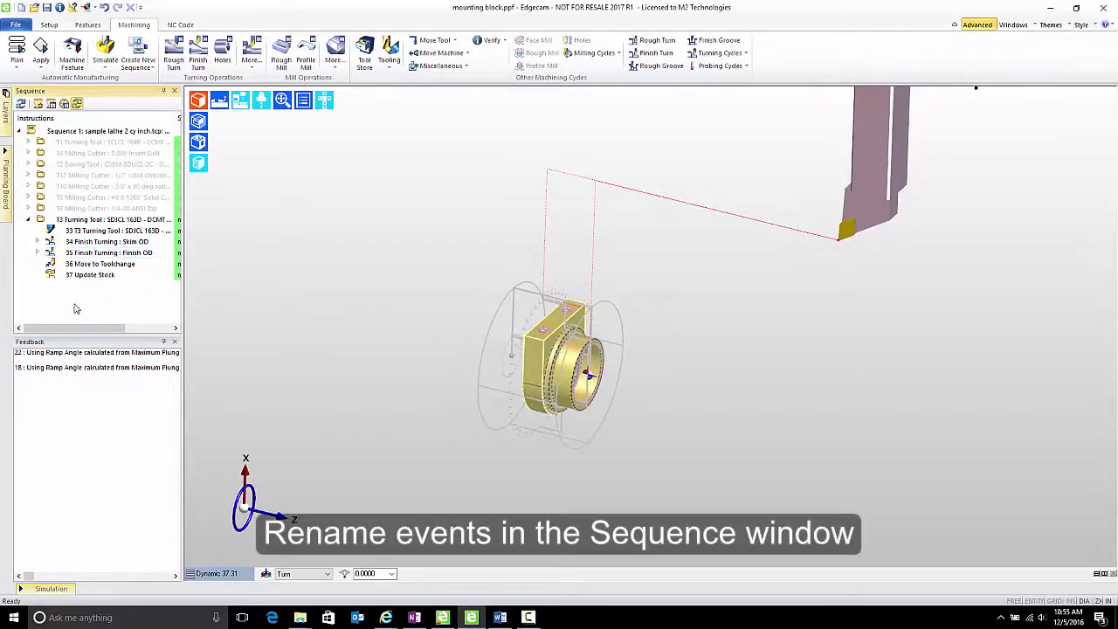
- Rename the T3 group as "T3 Turning Tool : Finish Turning", then collapse and re-expand it to check the name
right_click(91, 221)
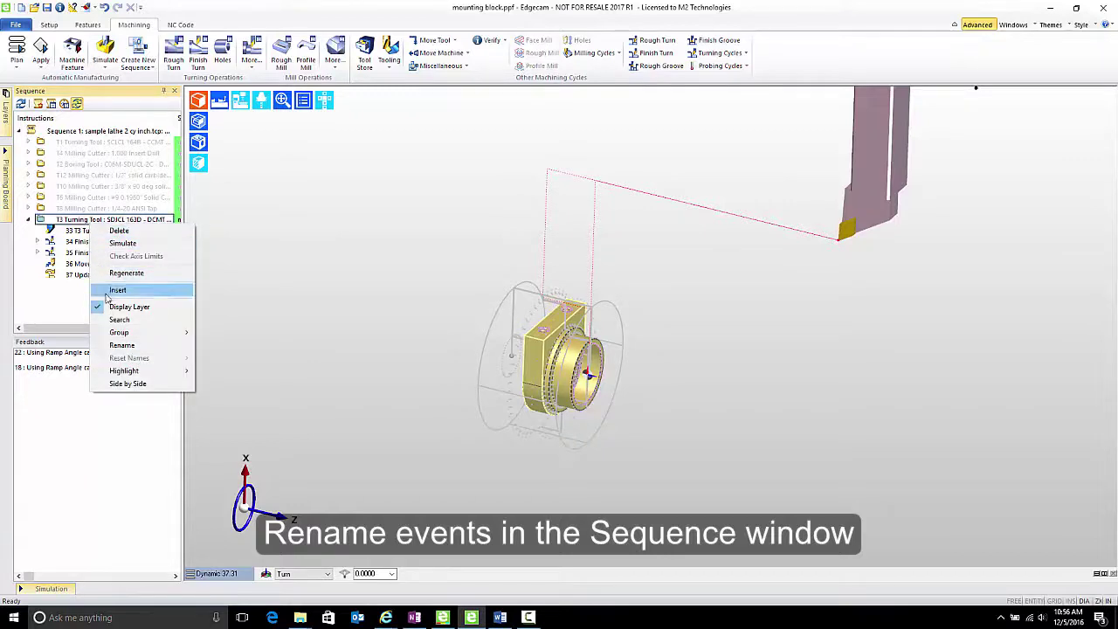
click(118, 348)
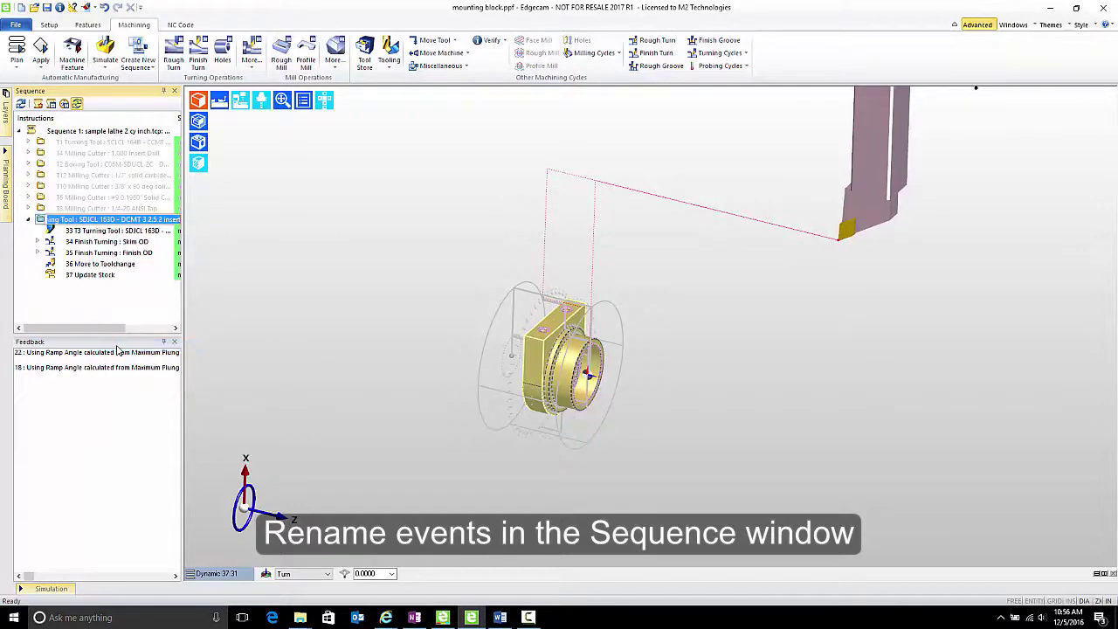
drag(78, 219, 309, 226)
text(Finish)
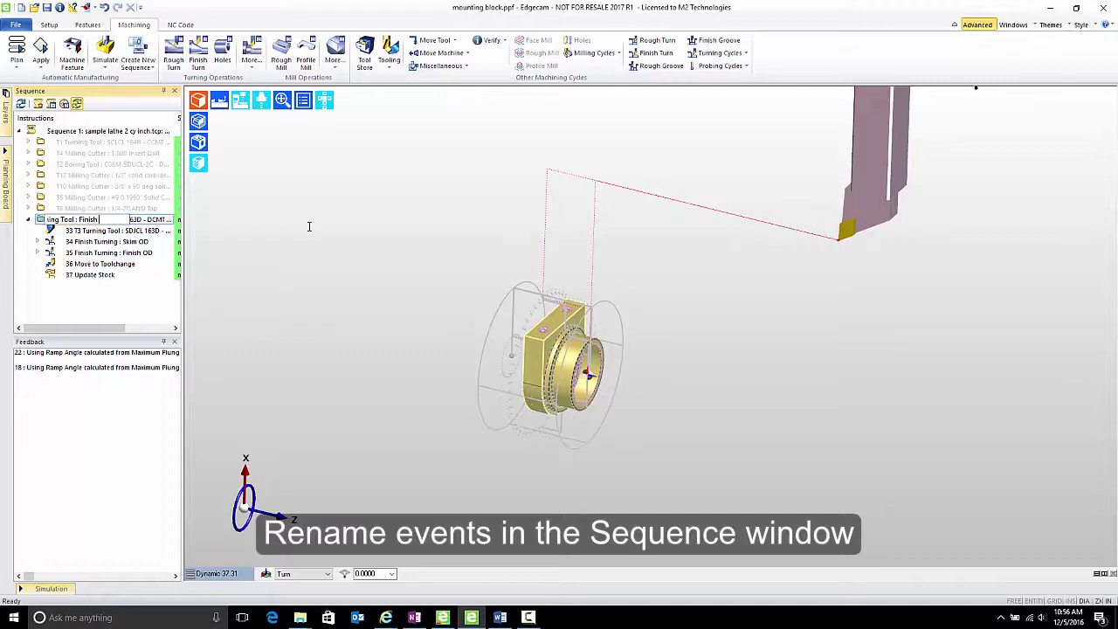
text( Turning)
key(Return)
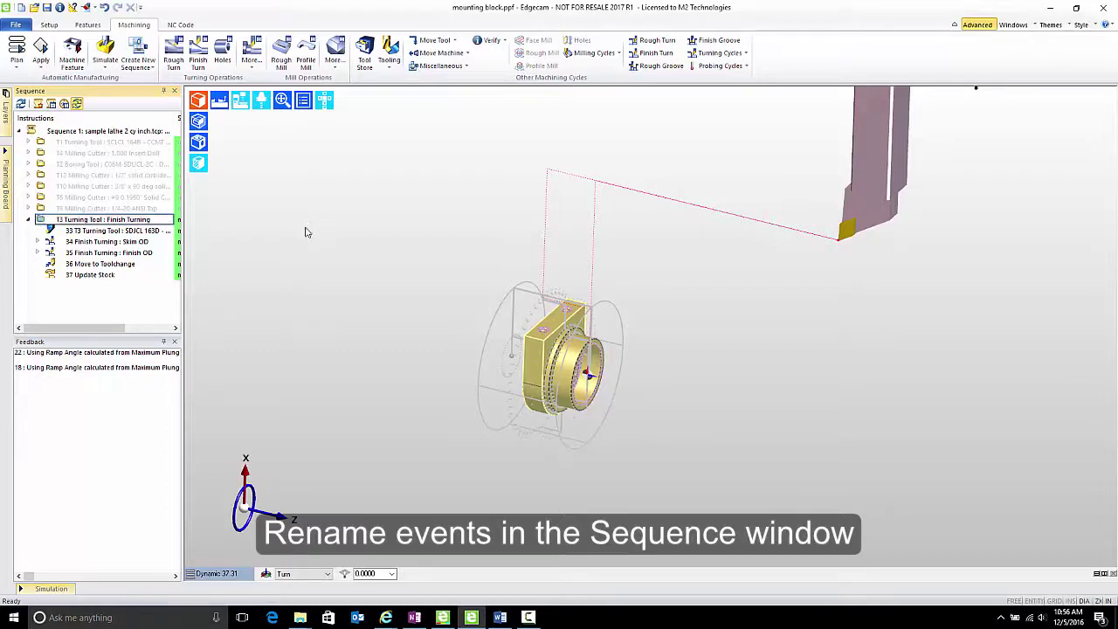
click(29, 220)
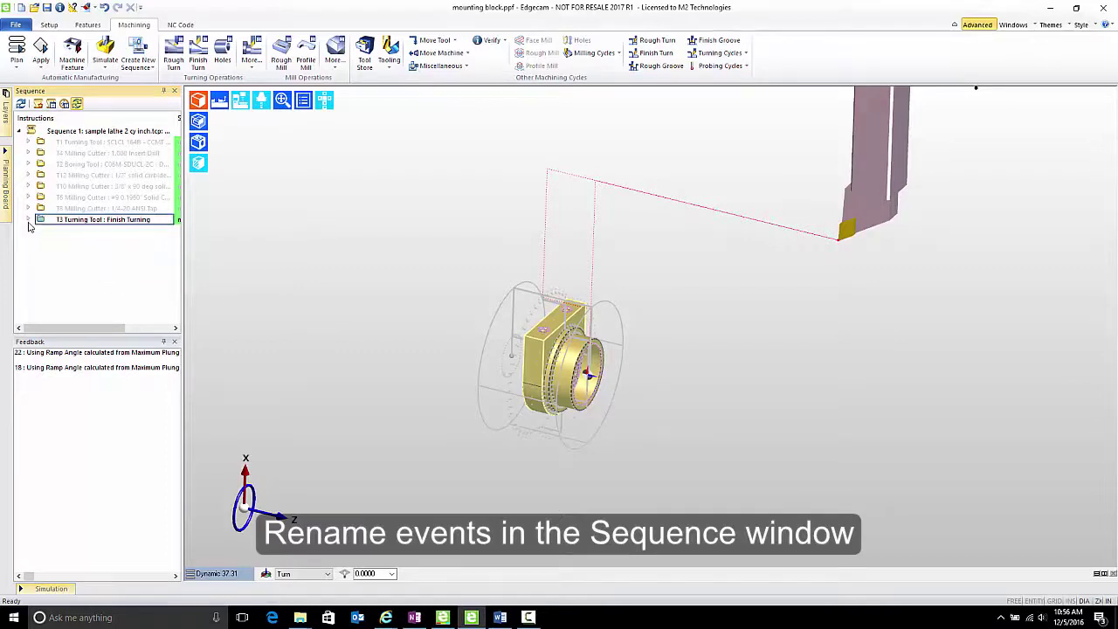
click(47, 268)
click(28, 220)
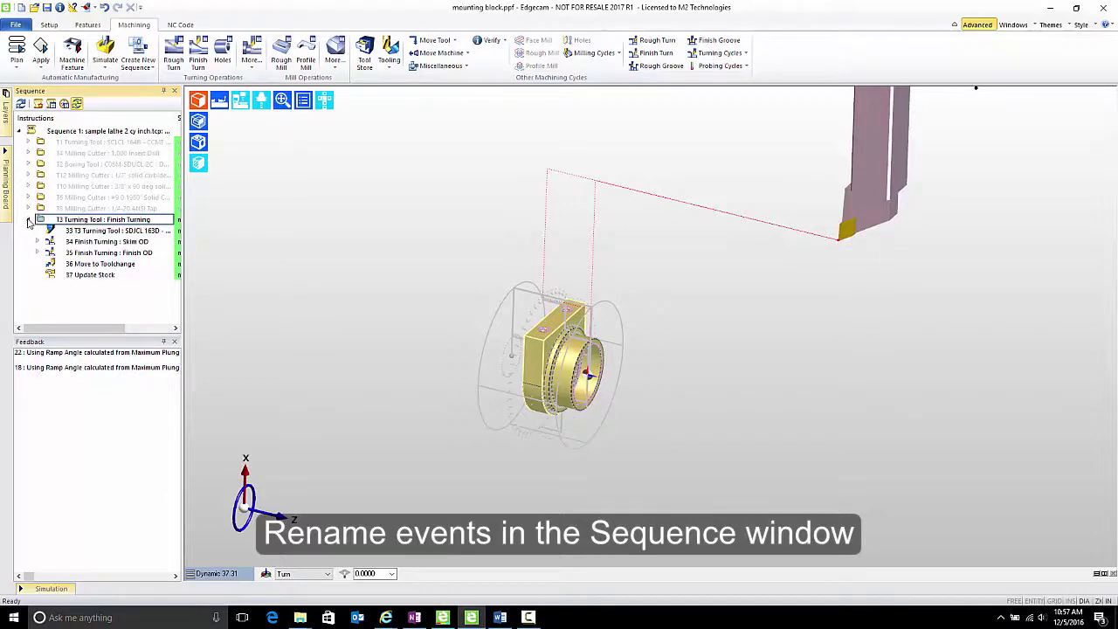
- Search the current sequence for "Finish" and mark all matching instructions
right_click(105, 142)
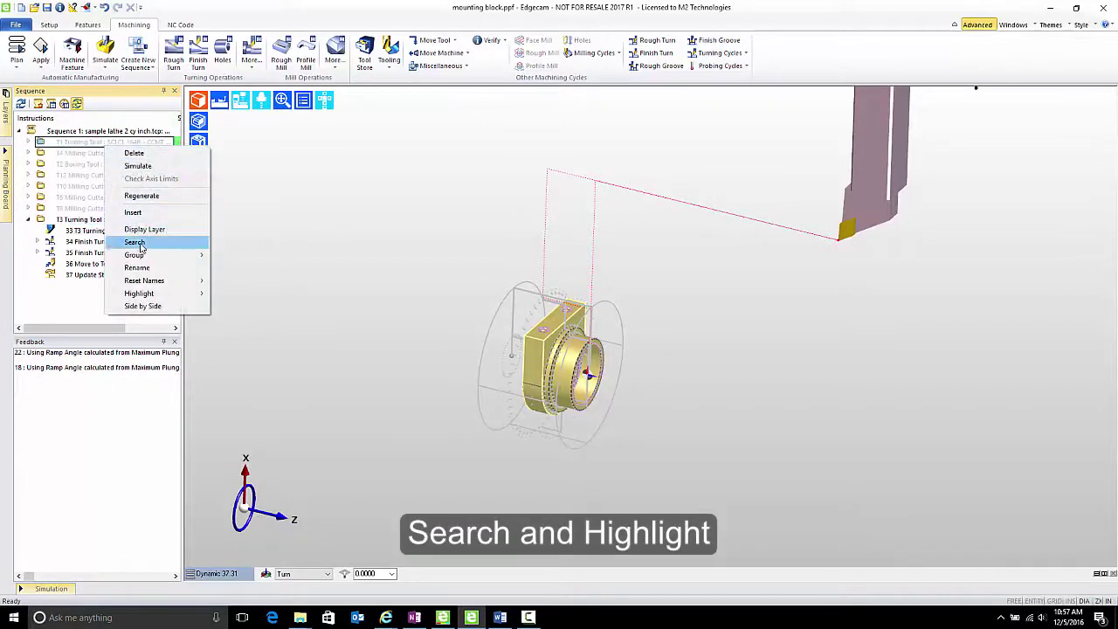
click(137, 242)
text(Finish)
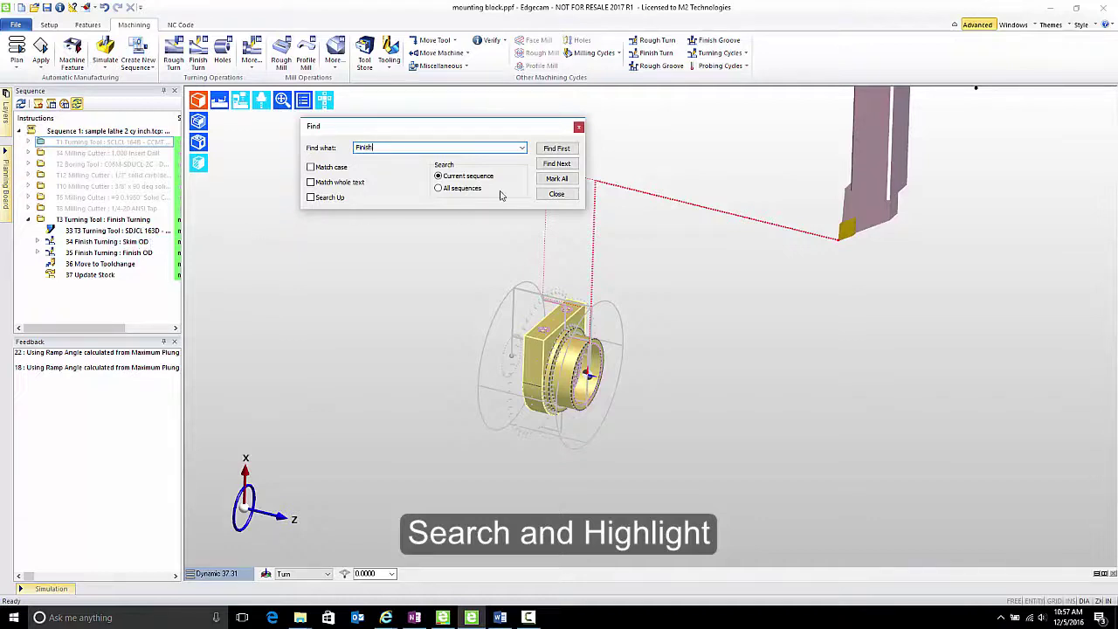
click(556, 180)
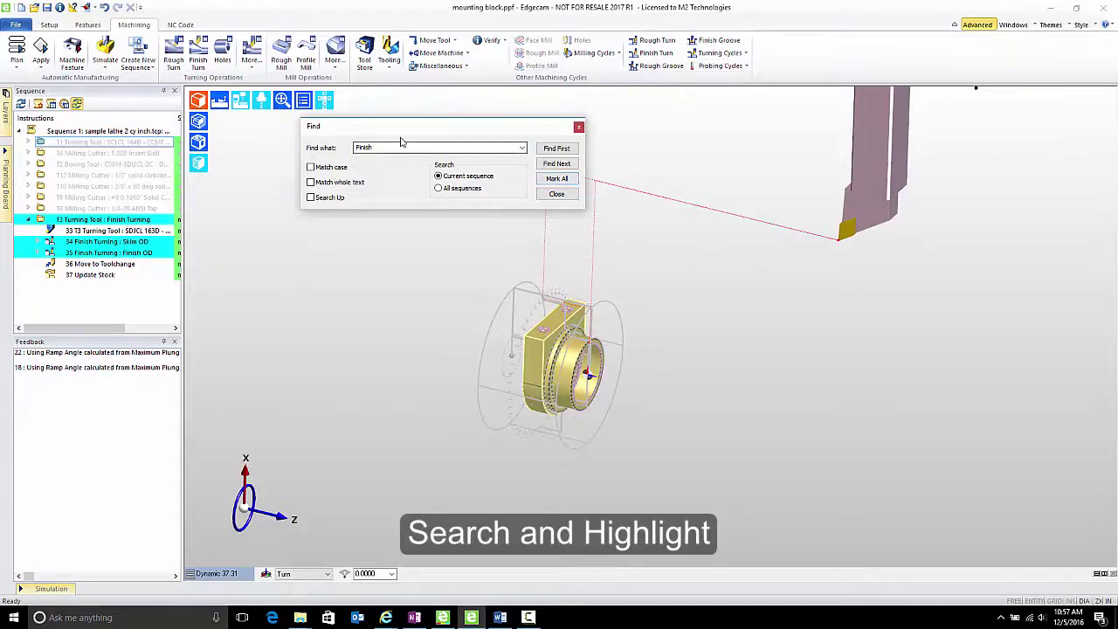
- Find the first "Skim" instruction in the current sequence, mark all matches and close the search
double_click(360, 147)
text(Skim)
click(555, 152)
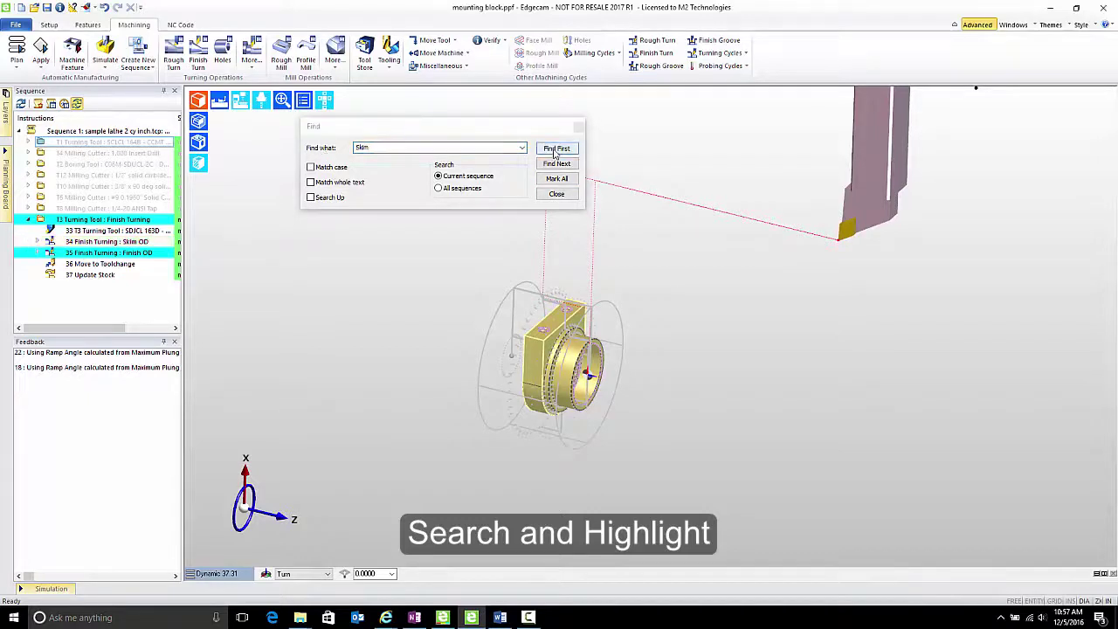
click(555, 180)
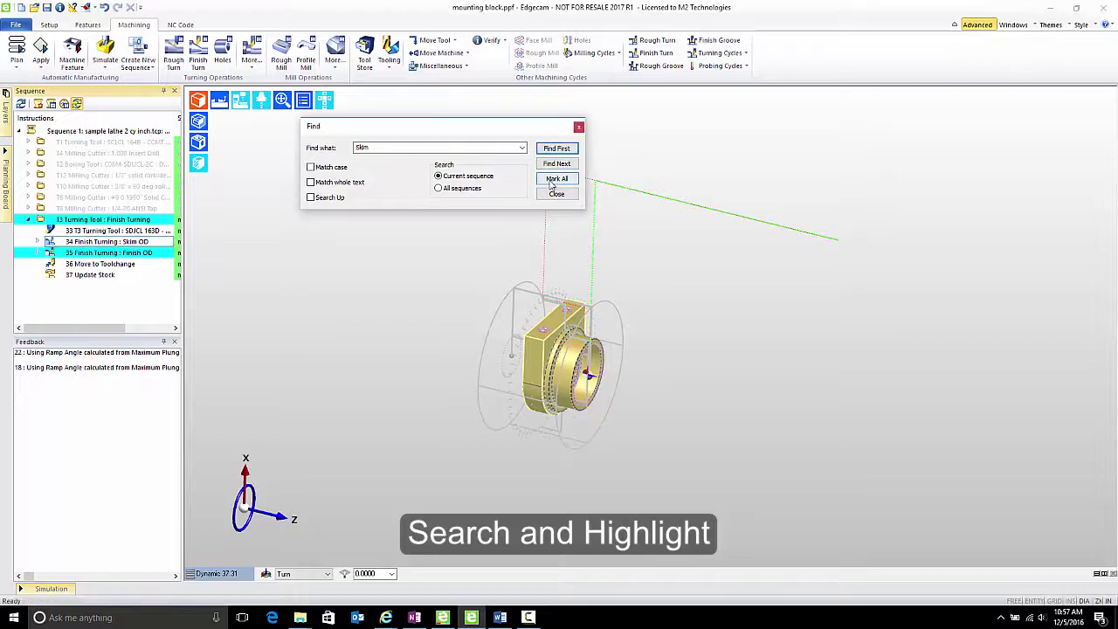
click(555, 193)
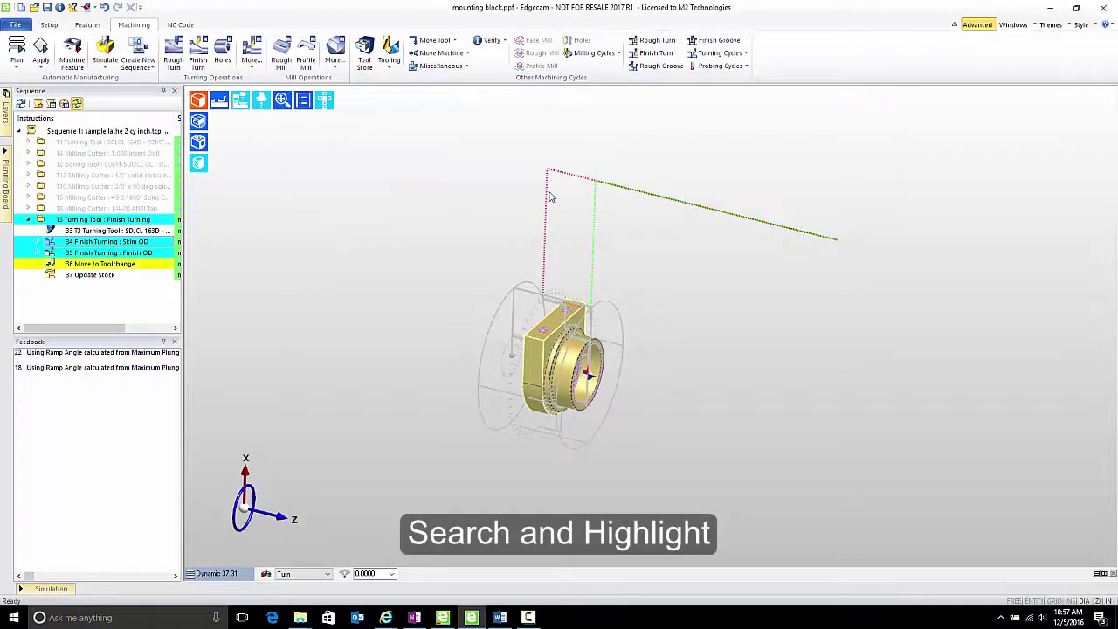
- Remove all highlights from the instructions in the machining sequence
right_click(127, 254)
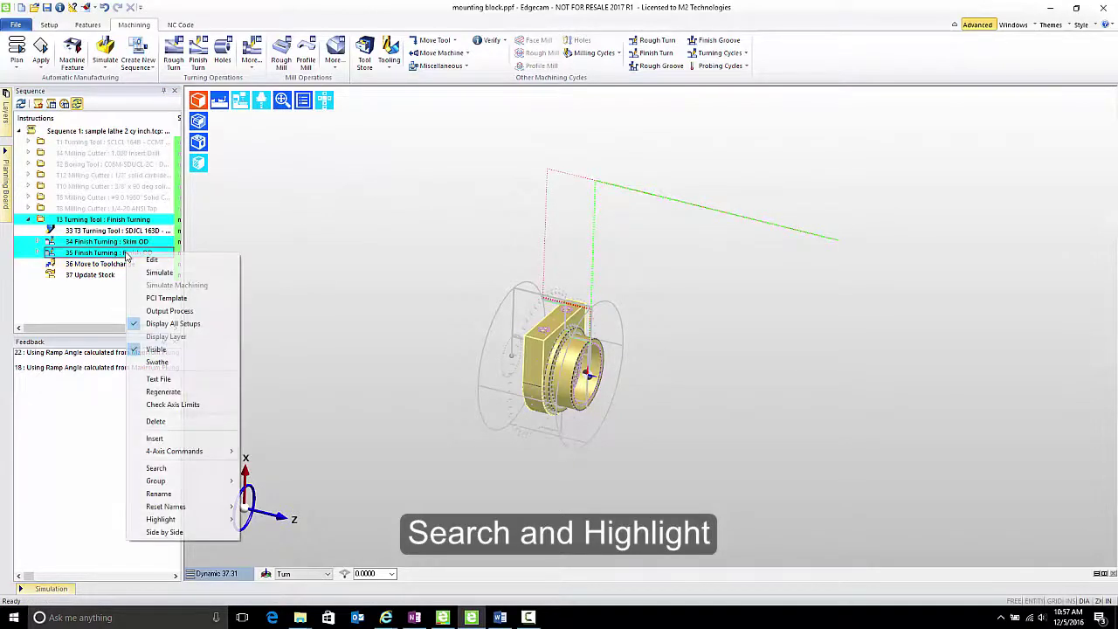
mouse_move(213, 519)
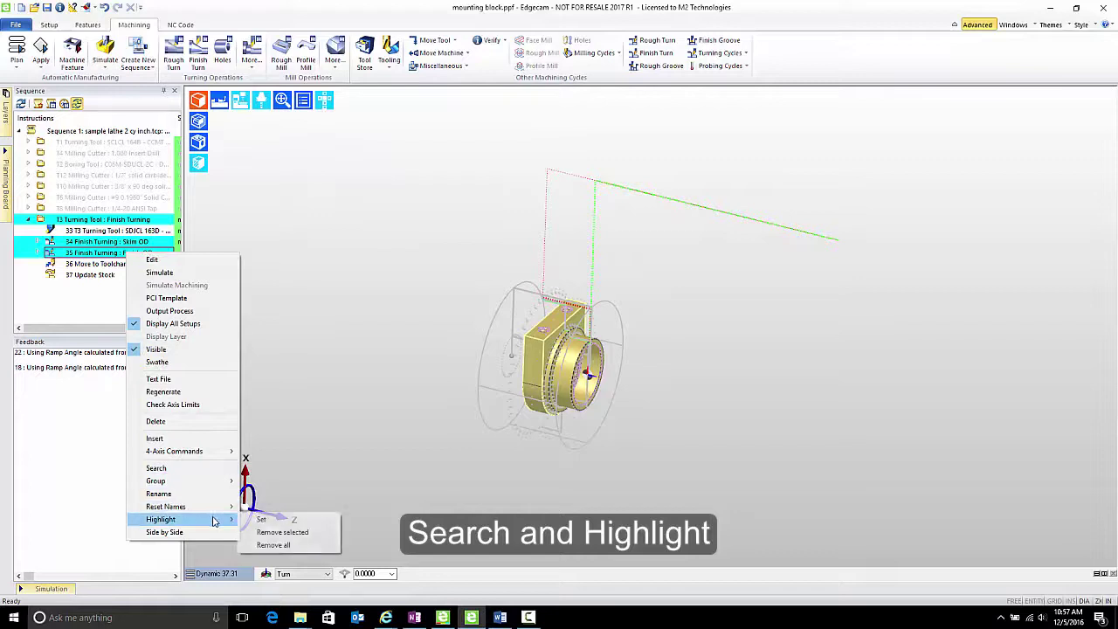
click(262, 546)
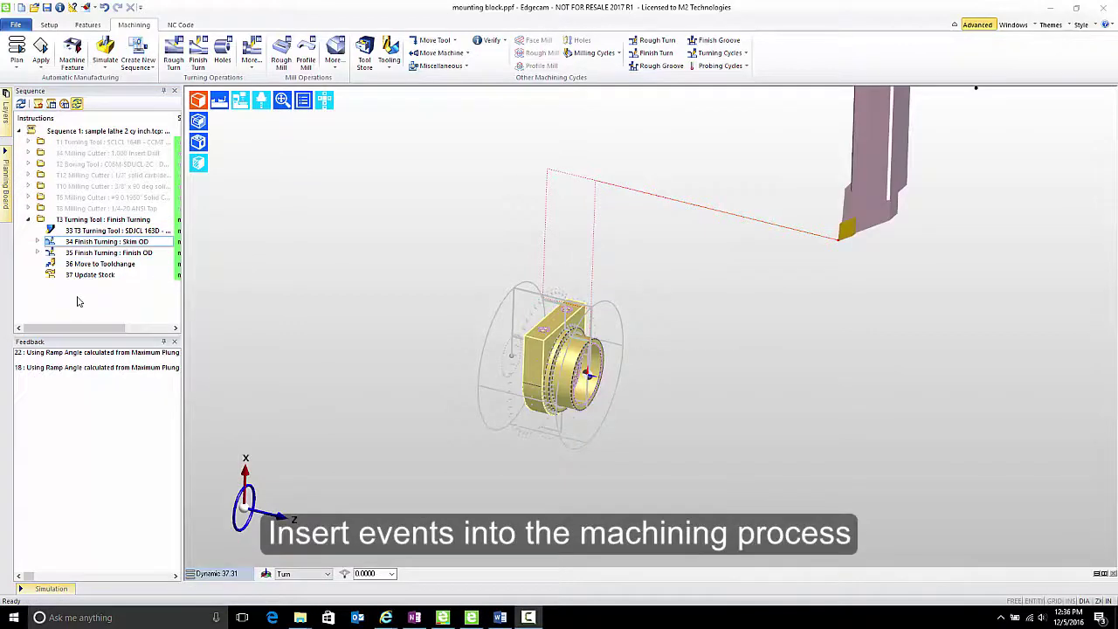
- Activate insert mode at the 34 Finish Turning : Skim OD instruction and show the Geometry layer
right_click(77, 243)
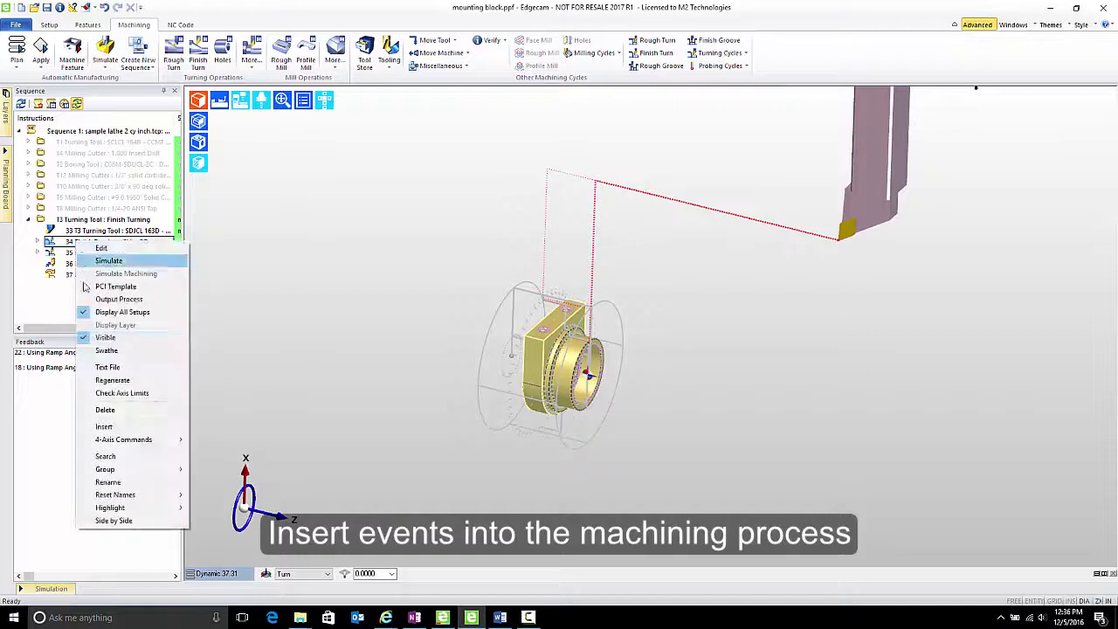
click(104, 428)
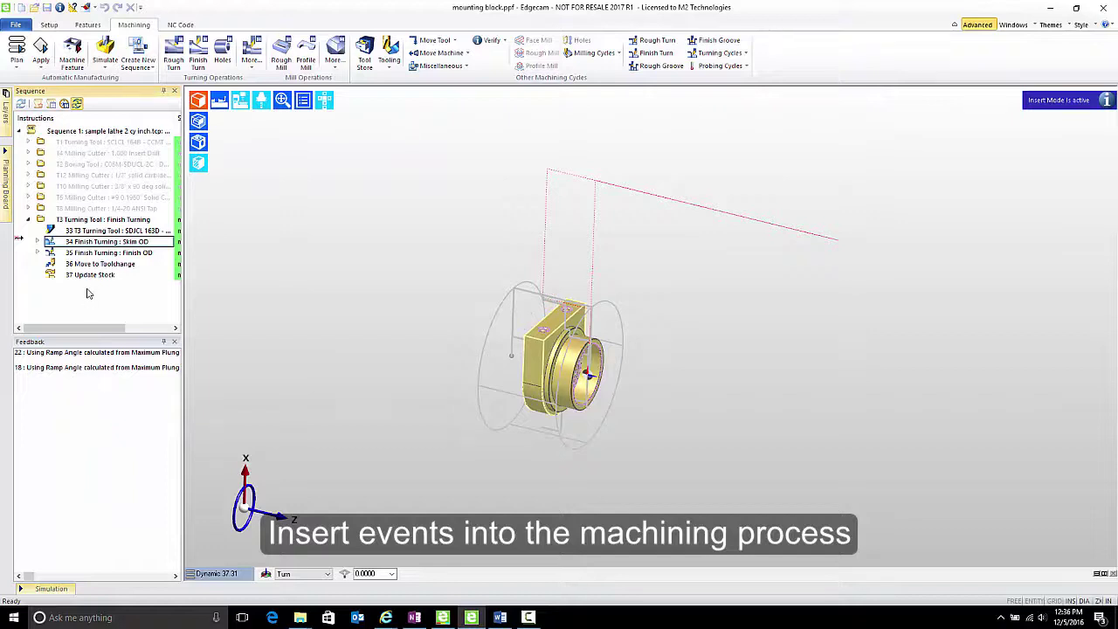
click(7, 113)
click(79, 205)
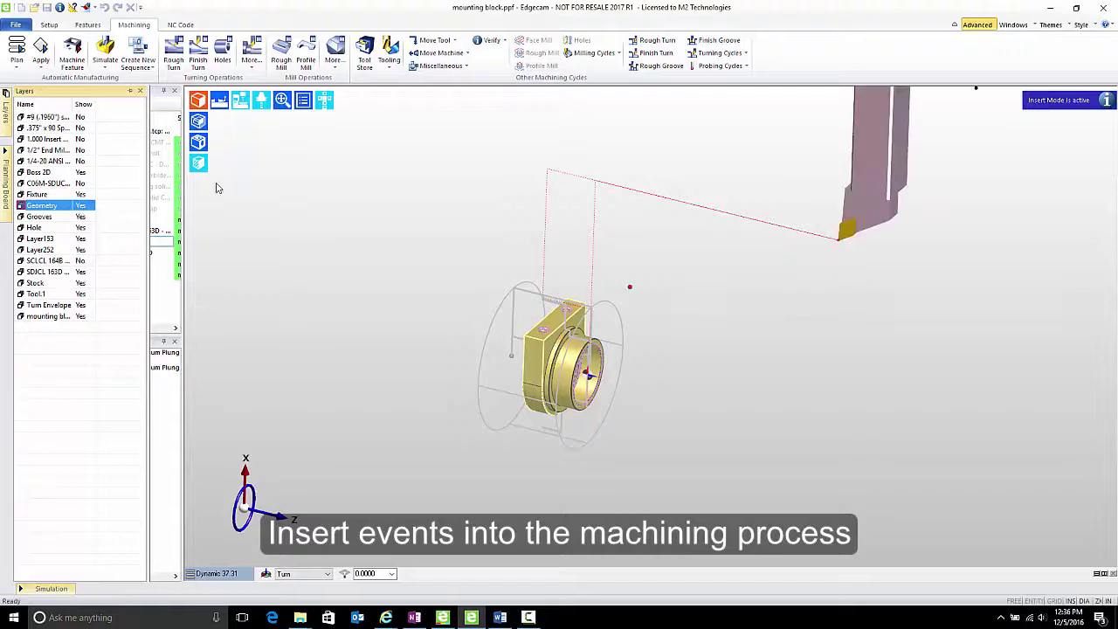
- Insert a rapid move ending at the red point above the part before the Skim OD instruction, and turn insert mode off
click(434, 40)
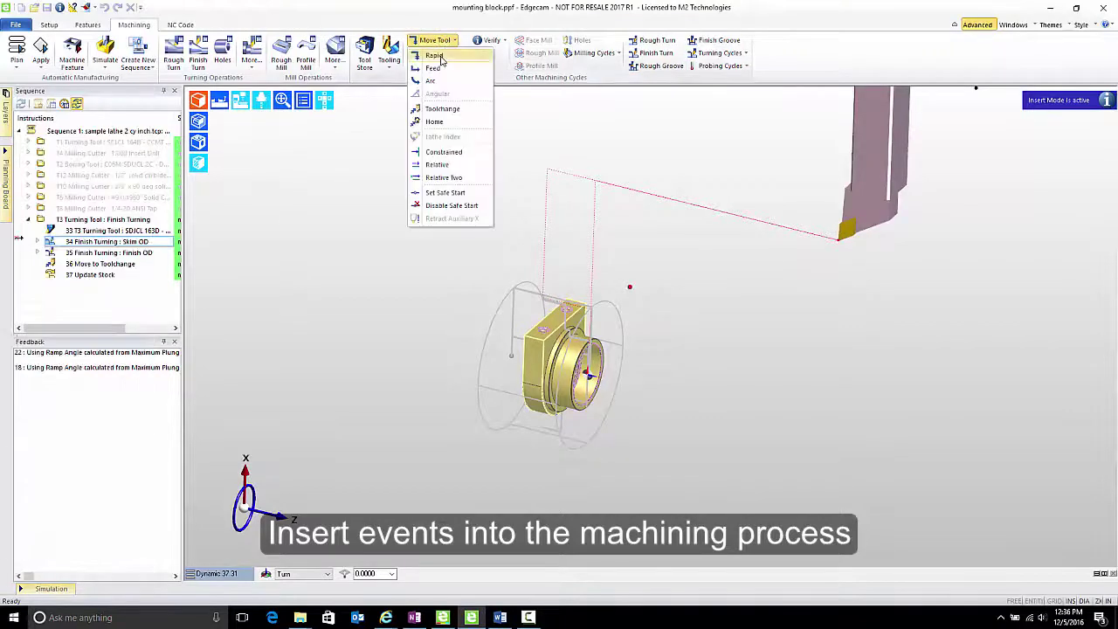
click(433, 56)
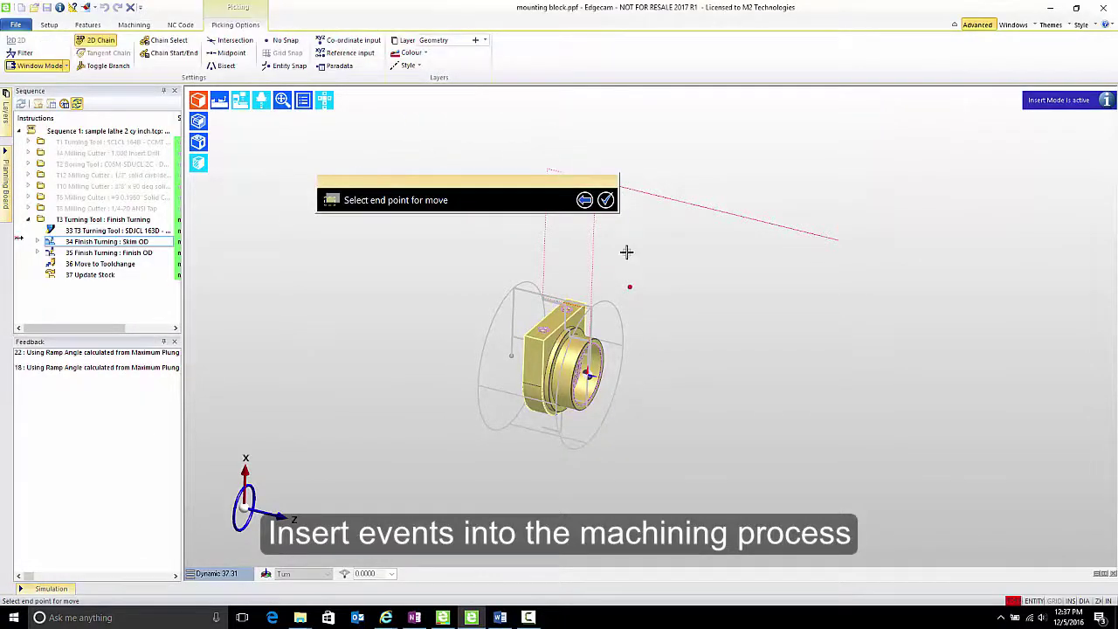
click(629, 286)
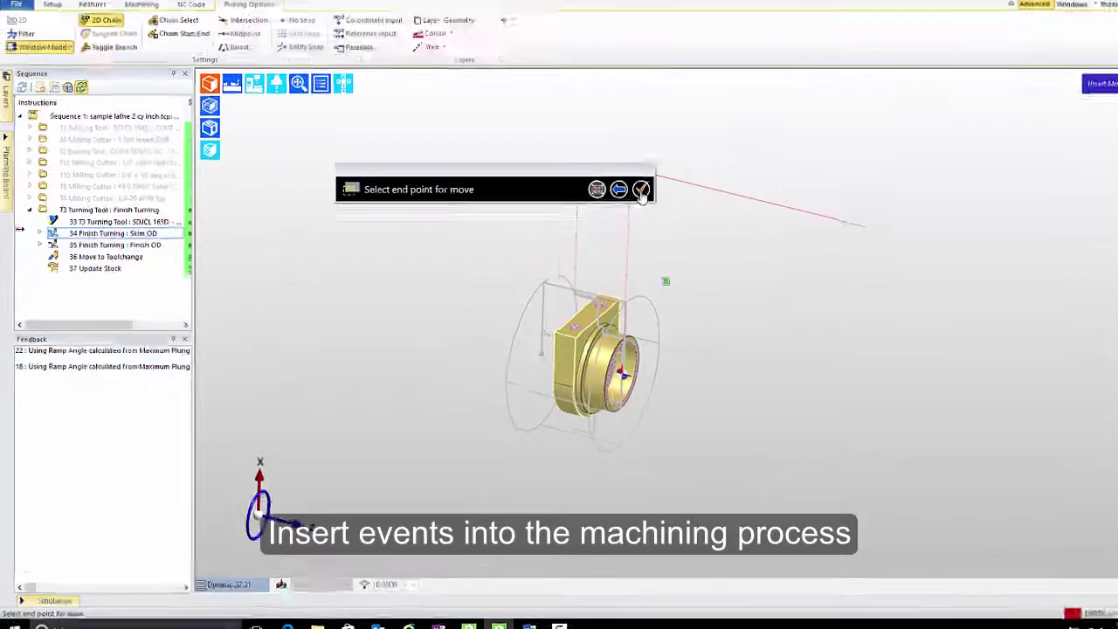
click(606, 200)
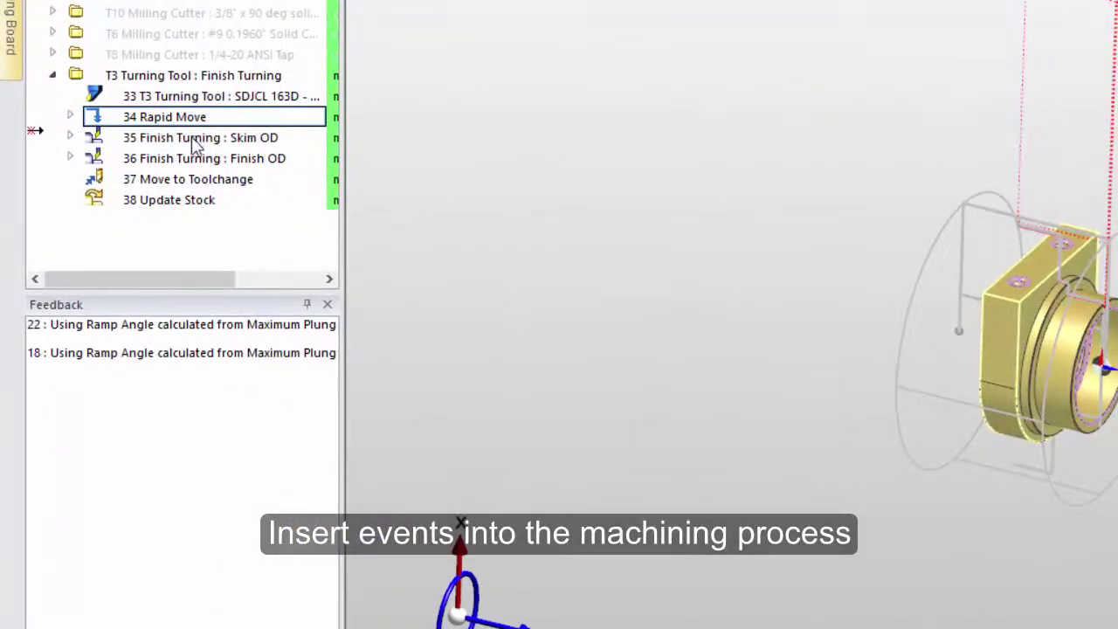
right_click(192, 139)
click(265, 488)
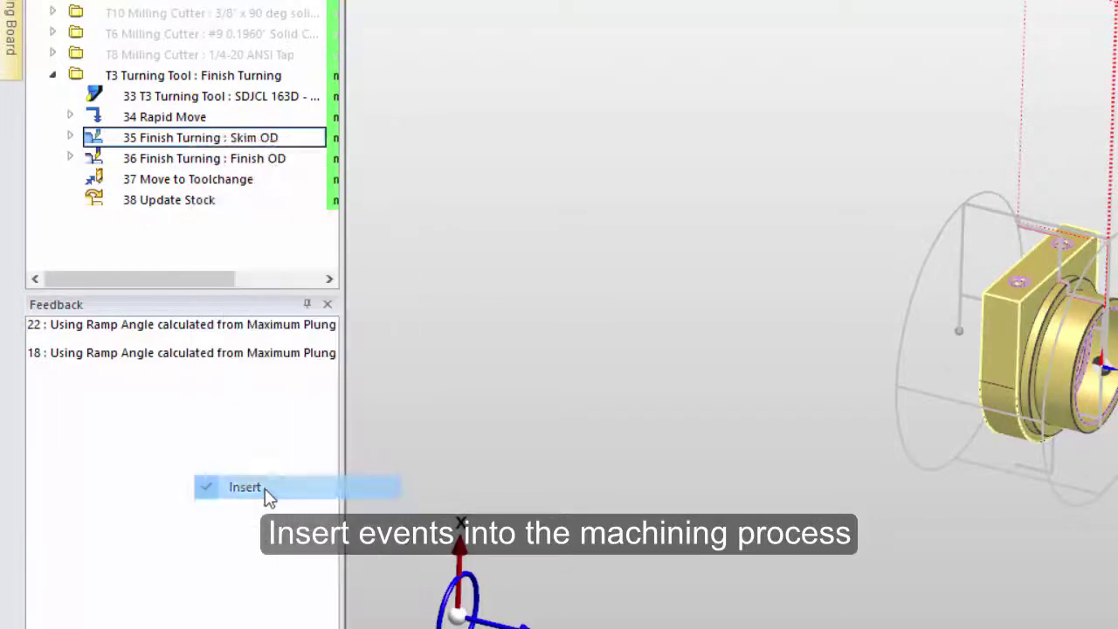